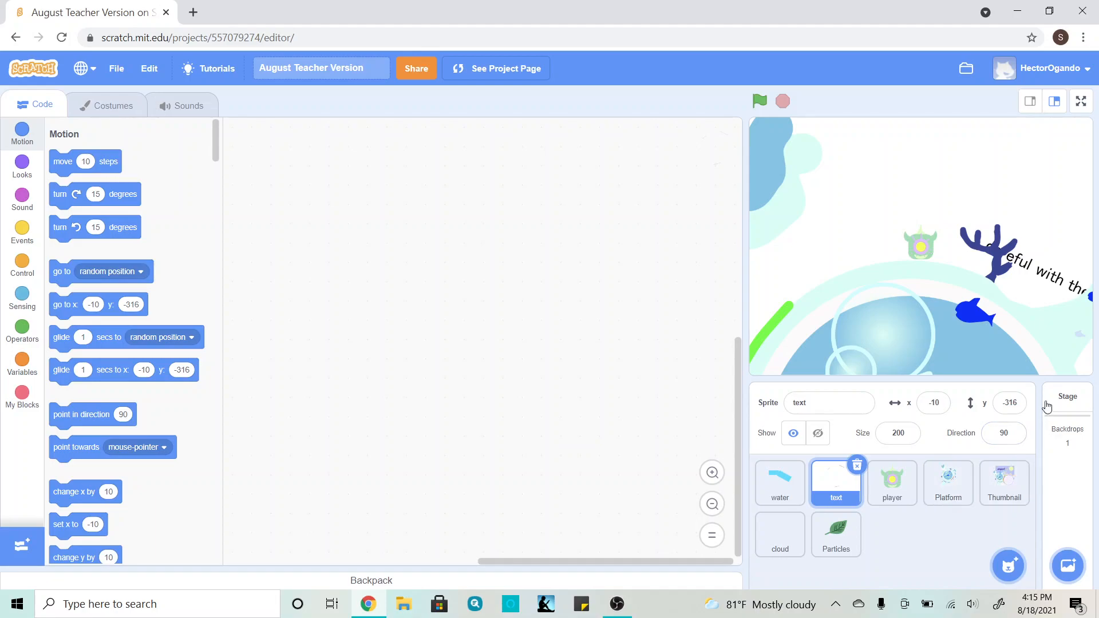
Open the Stage's backdrop1 for editing, viewing the Platform sprite's Pink costume in between.
click(1066, 400)
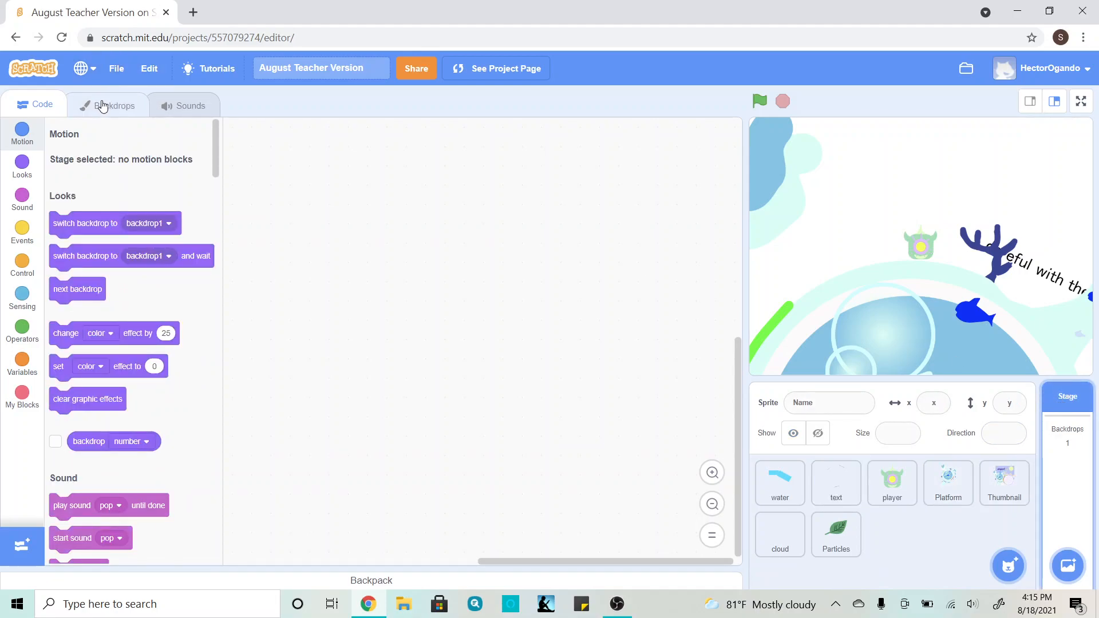
click(101, 108)
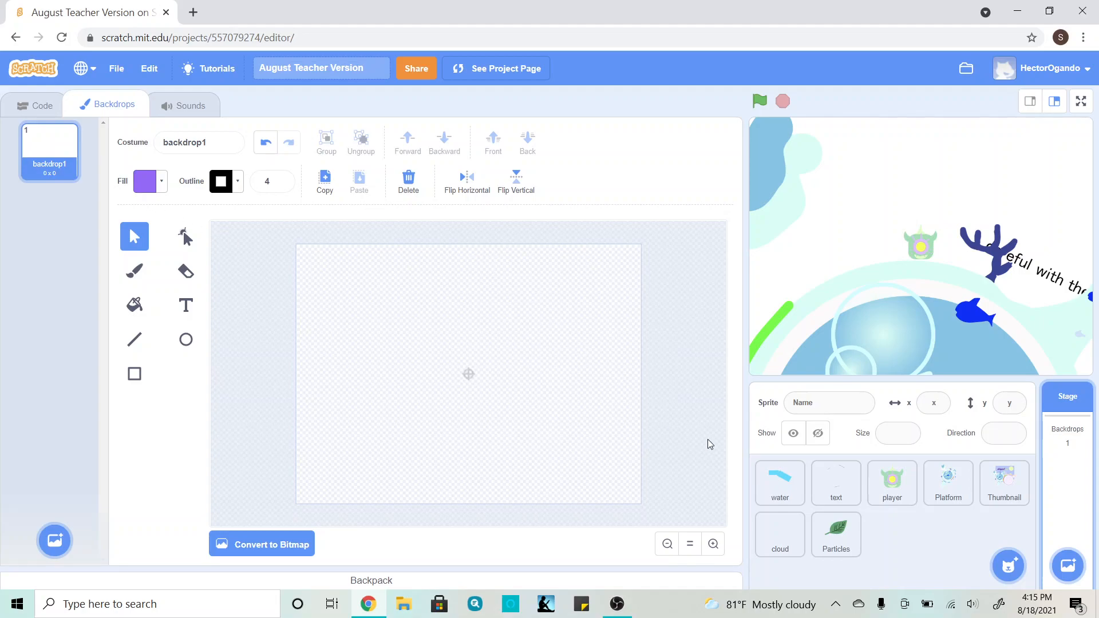
click(937, 495)
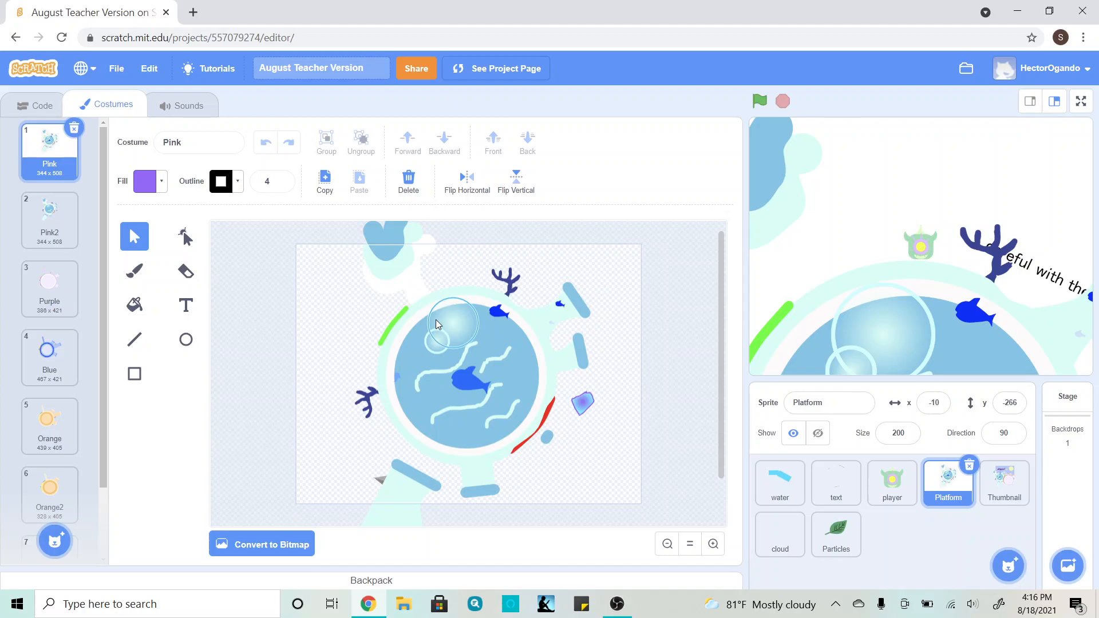
click(1064, 408)
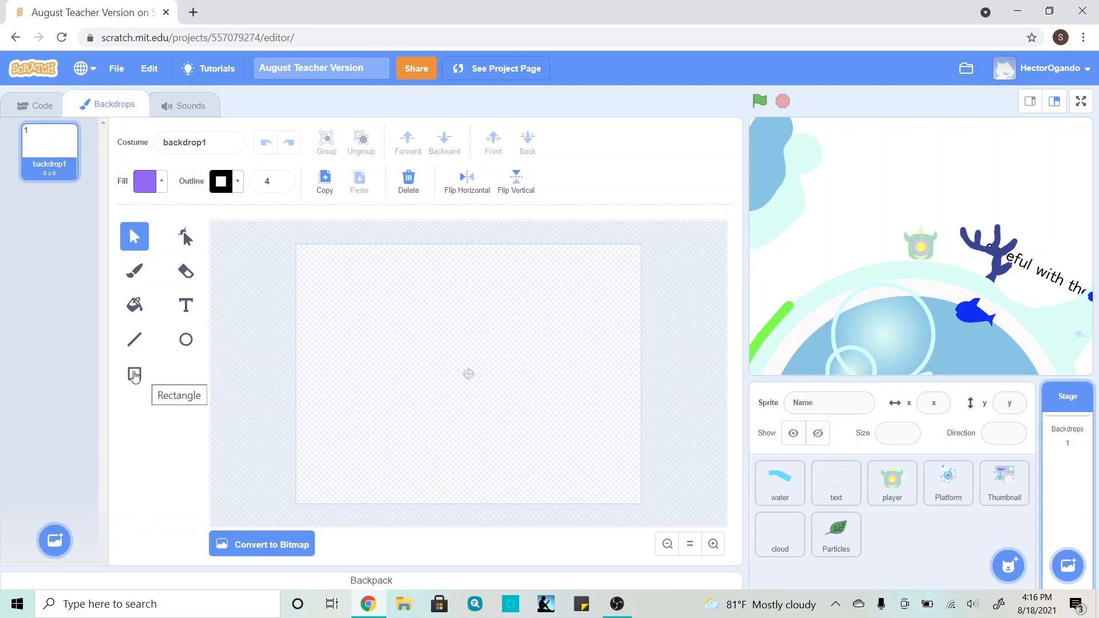
Choose the Rectangle tool for backdrop1 and set the outline to no colour.
click(133, 375)
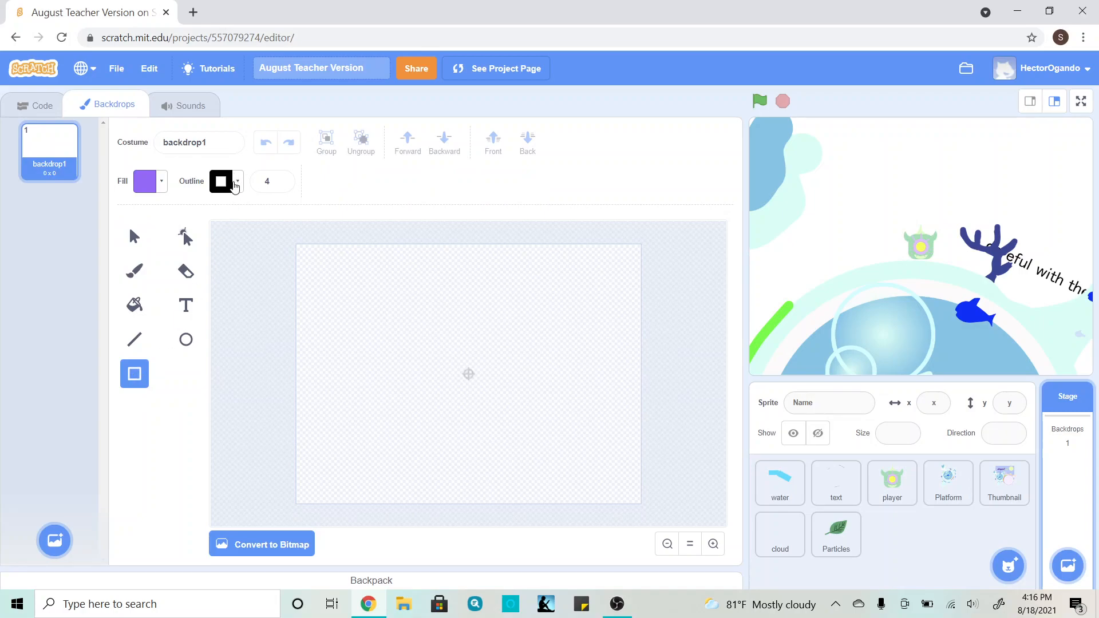
click(236, 181)
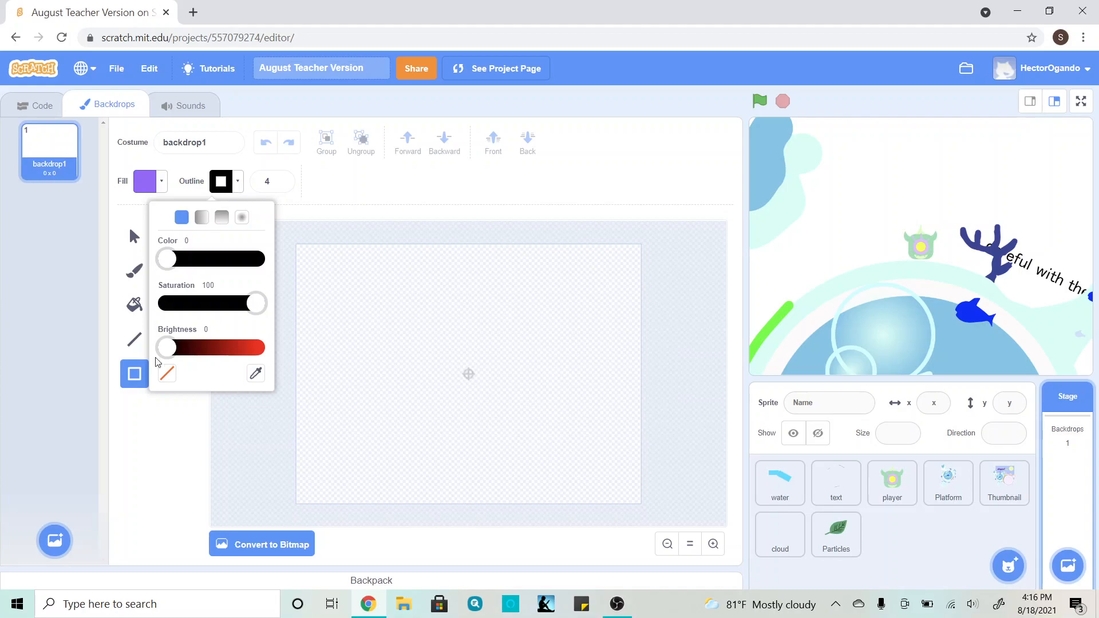
click(167, 374)
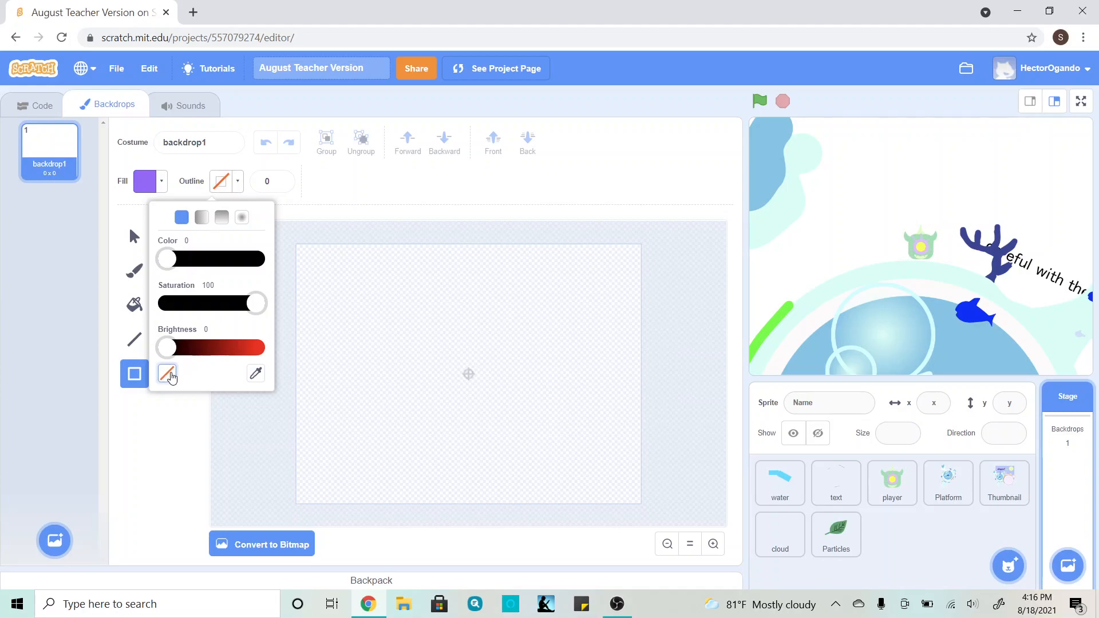
Switch the fill to a vertical gradient and set its first colour to pale yellow, with colour 18 and saturation 20.
click(158, 188)
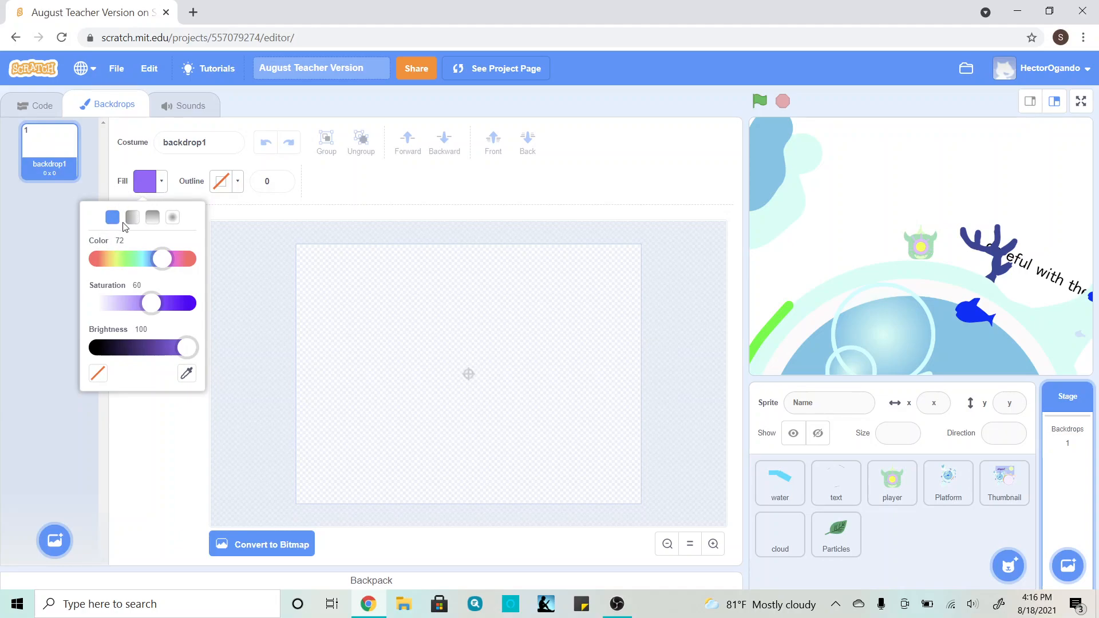
click(154, 221)
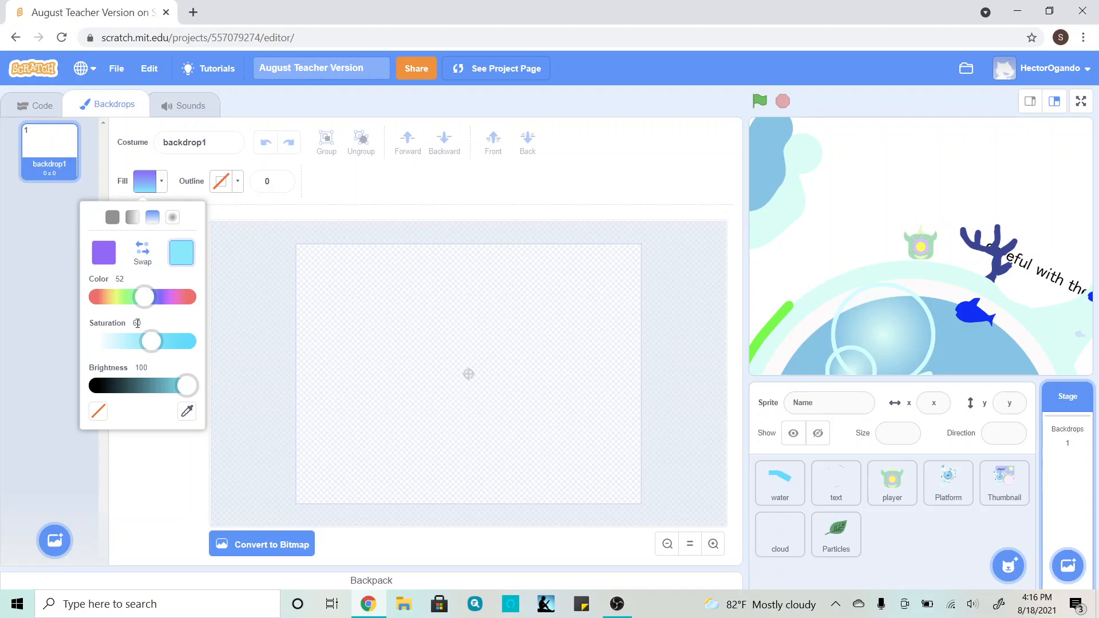
drag(150, 299, 157, 299)
click(115, 255)
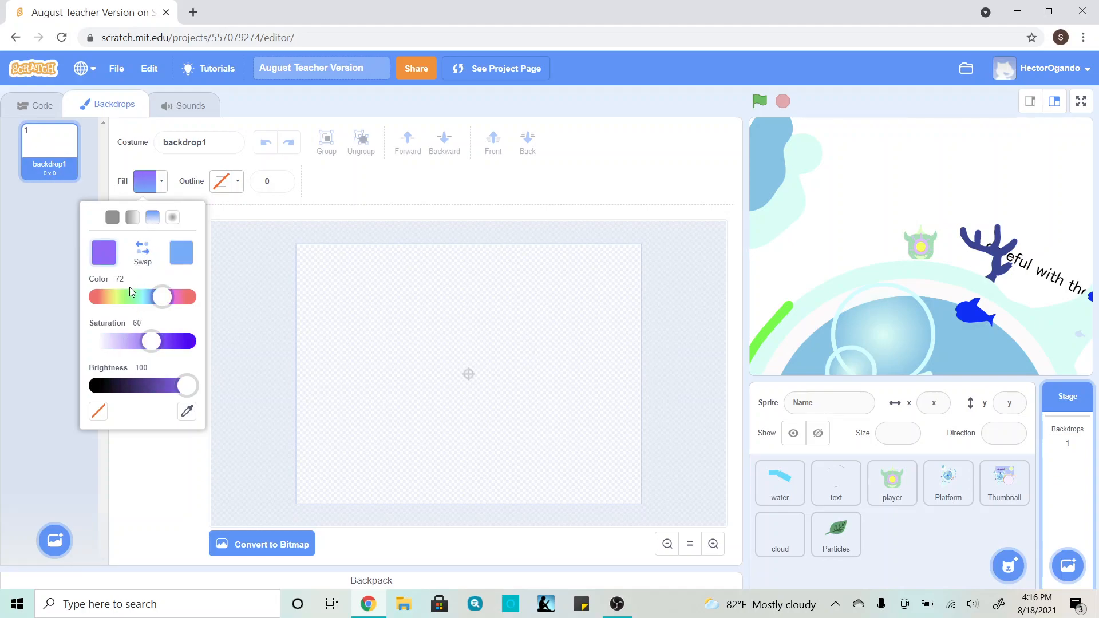
drag(163, 298, 116, 306)
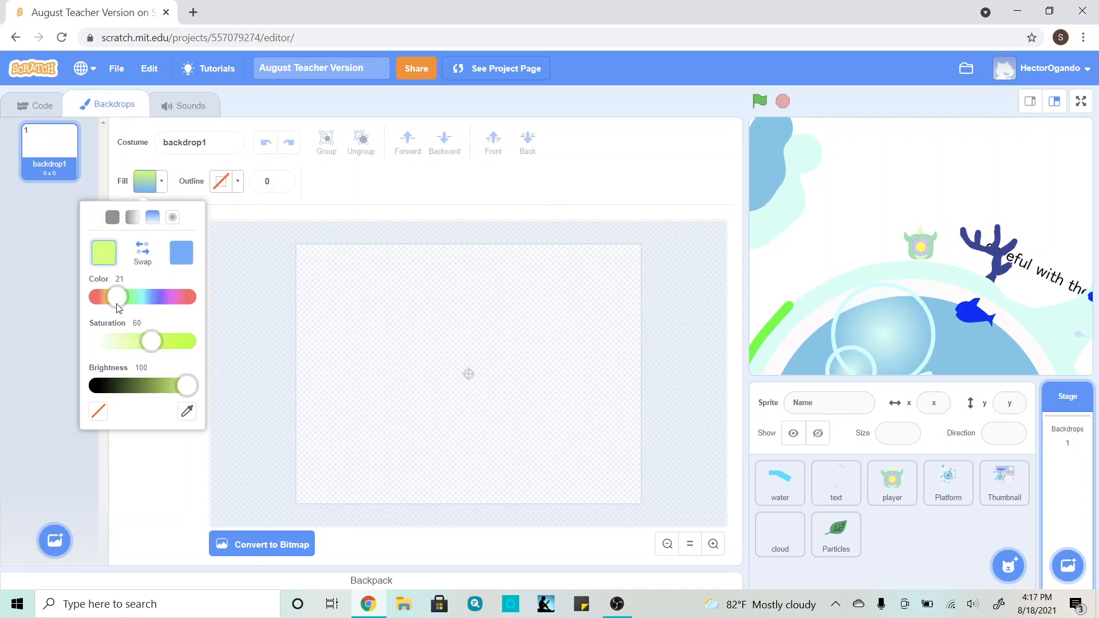
drag(149, 341, 185, 345)
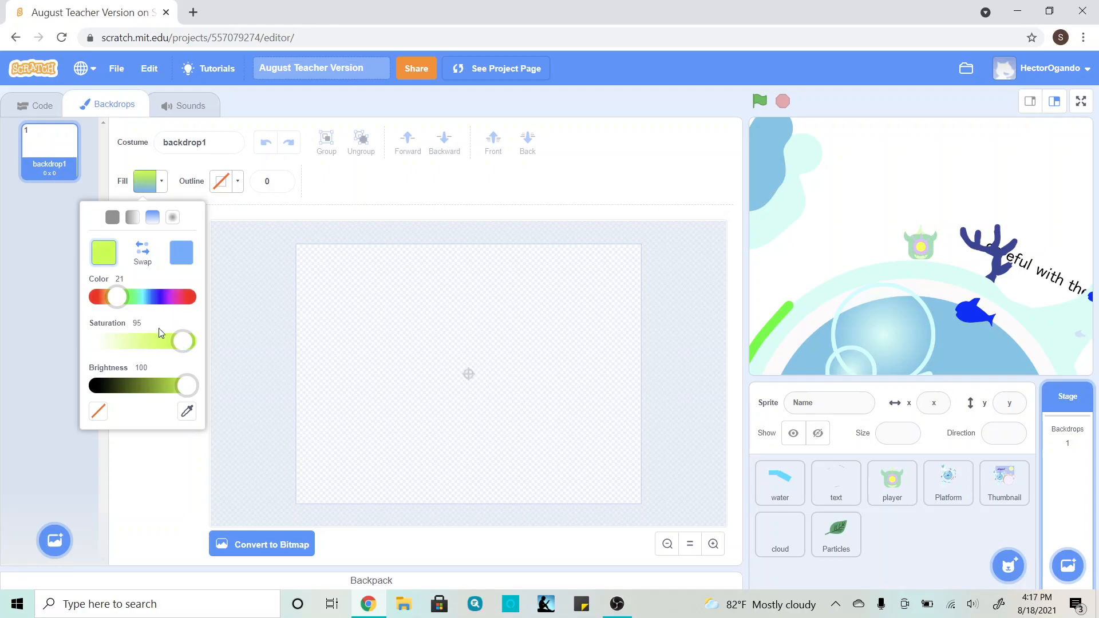
drag(116, 298, 114, 298)
click(142, 250)
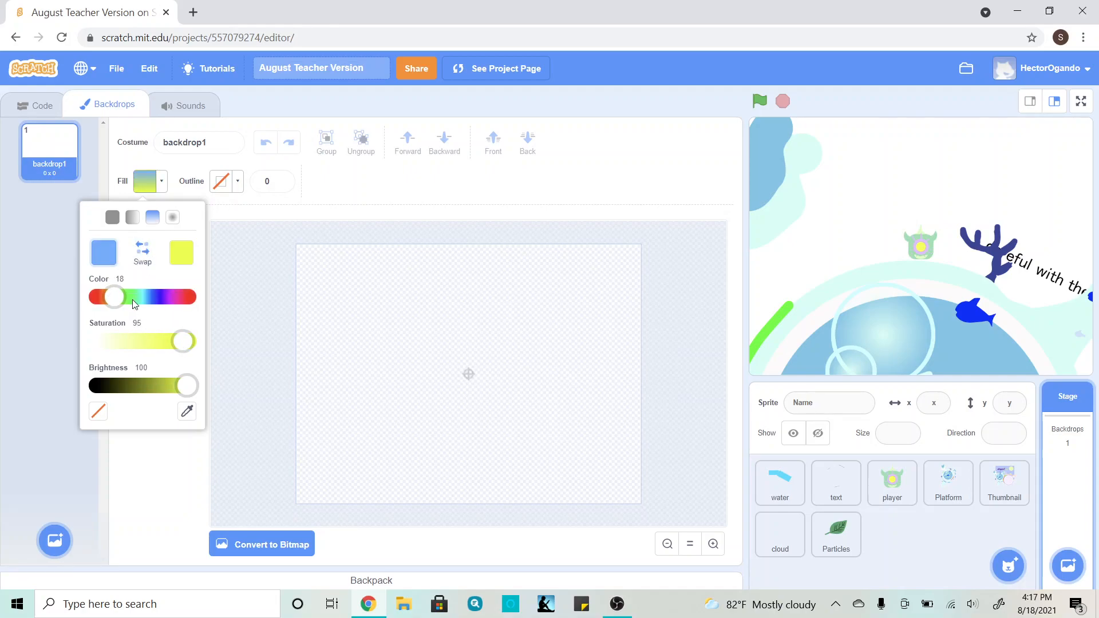
drag(174, 343, 118, 344)
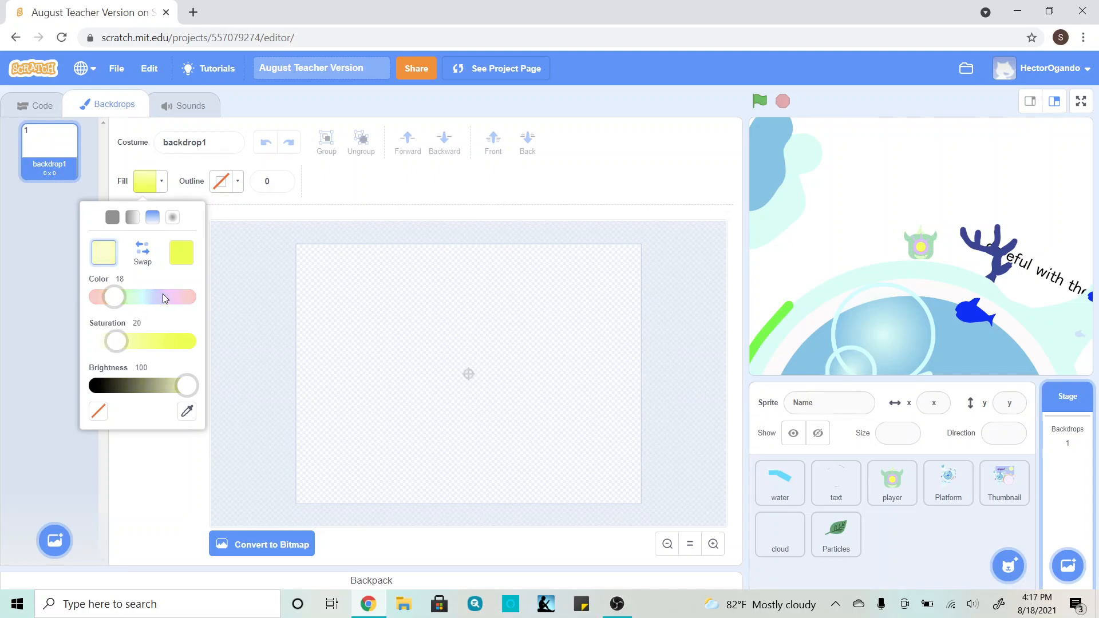
Set the gradient's second colour to light blue, with colour 52 and saturation 62.
click(183, 254)
click(140, 298)
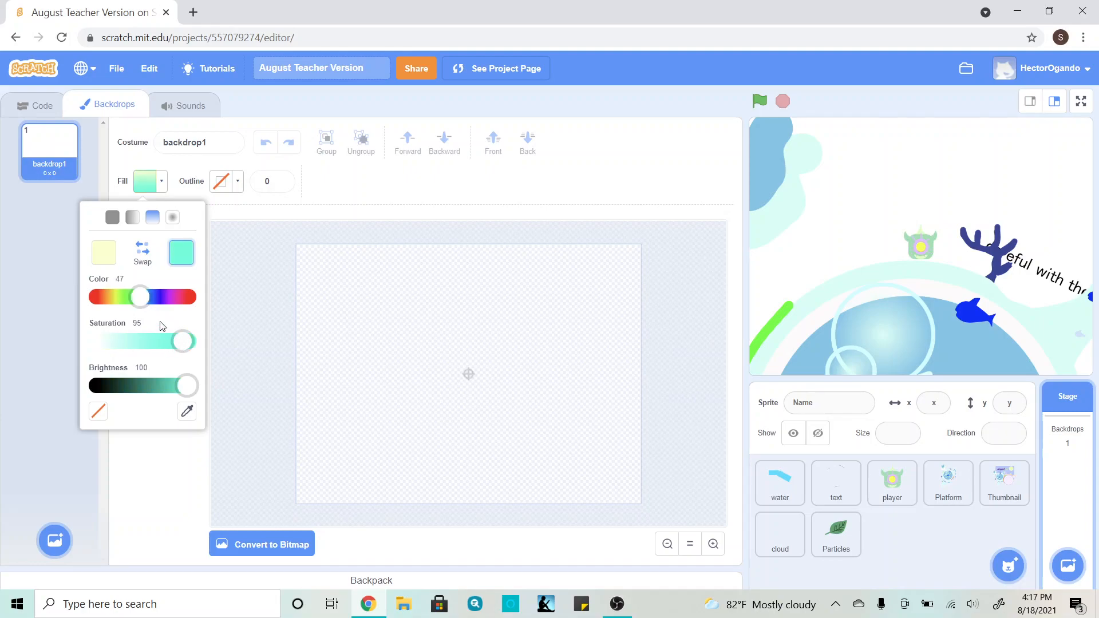
drag(146, 298, 153, 302)
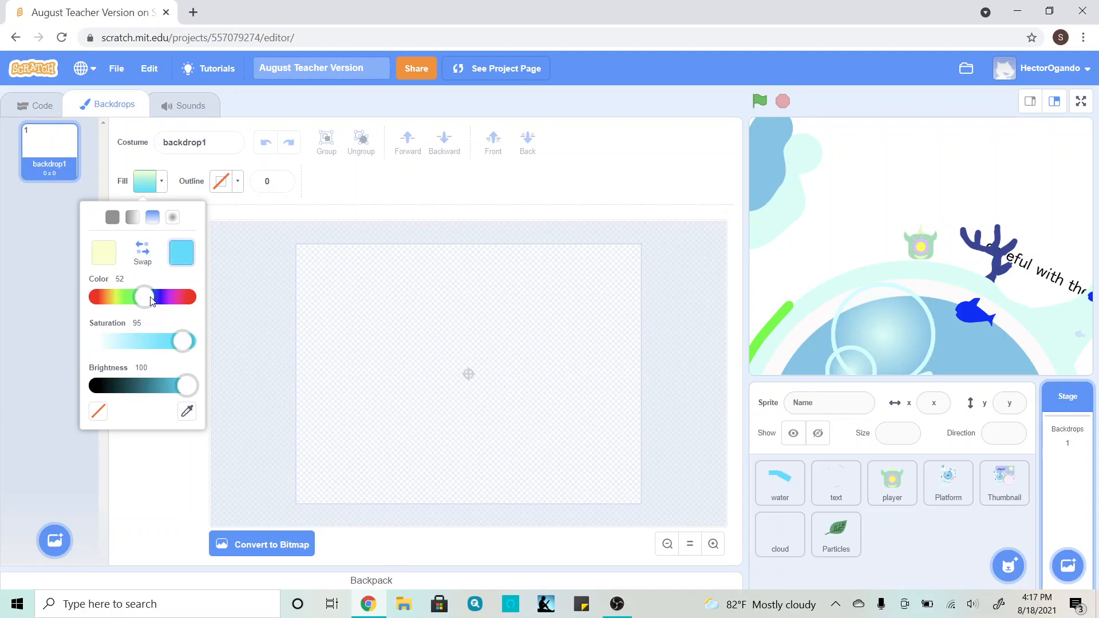
drag(183, 341, 152, 342)
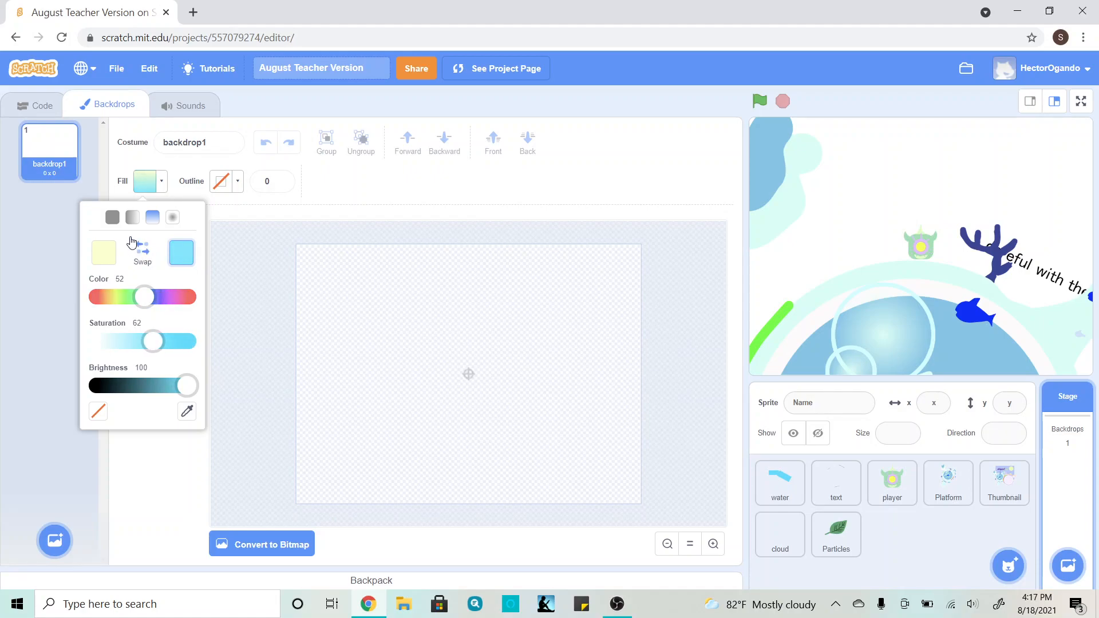
click(142, 252)
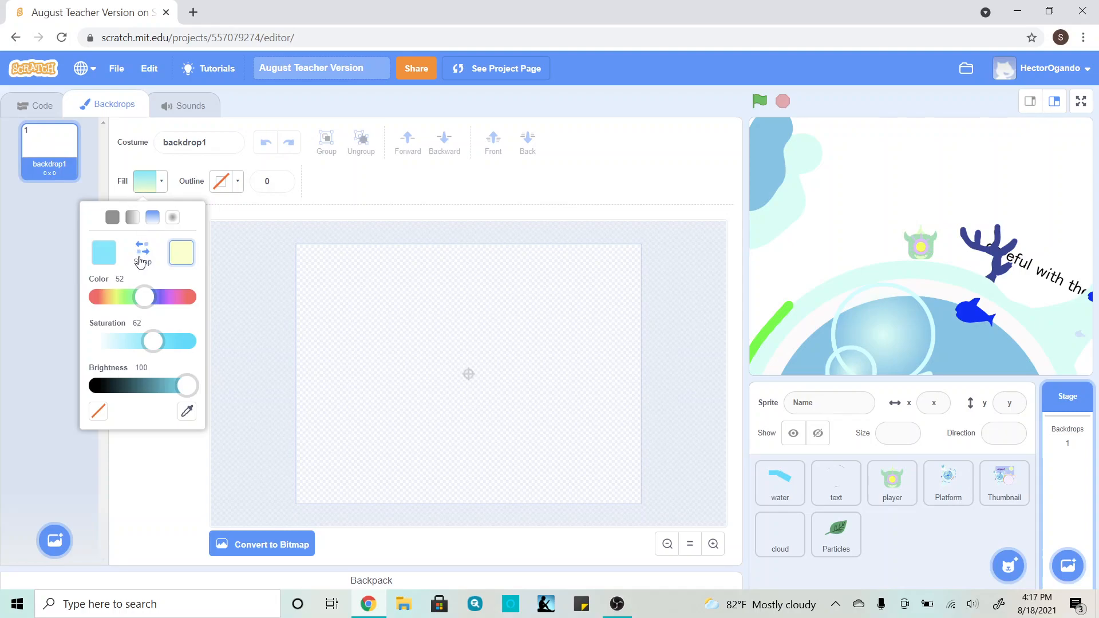
click(143, 249)
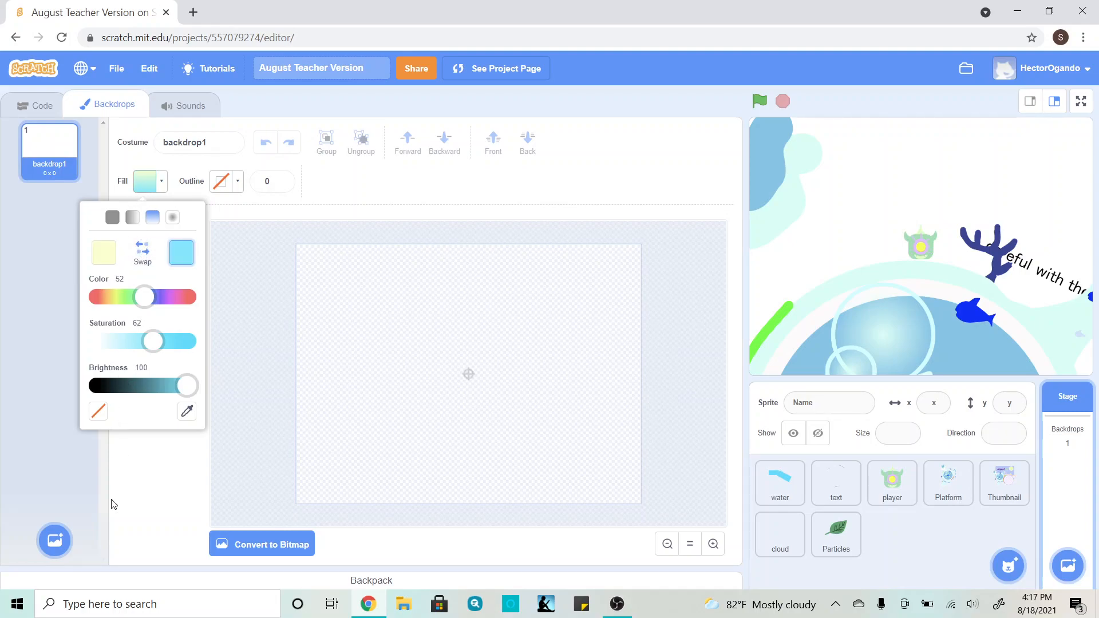
click(122, 518)
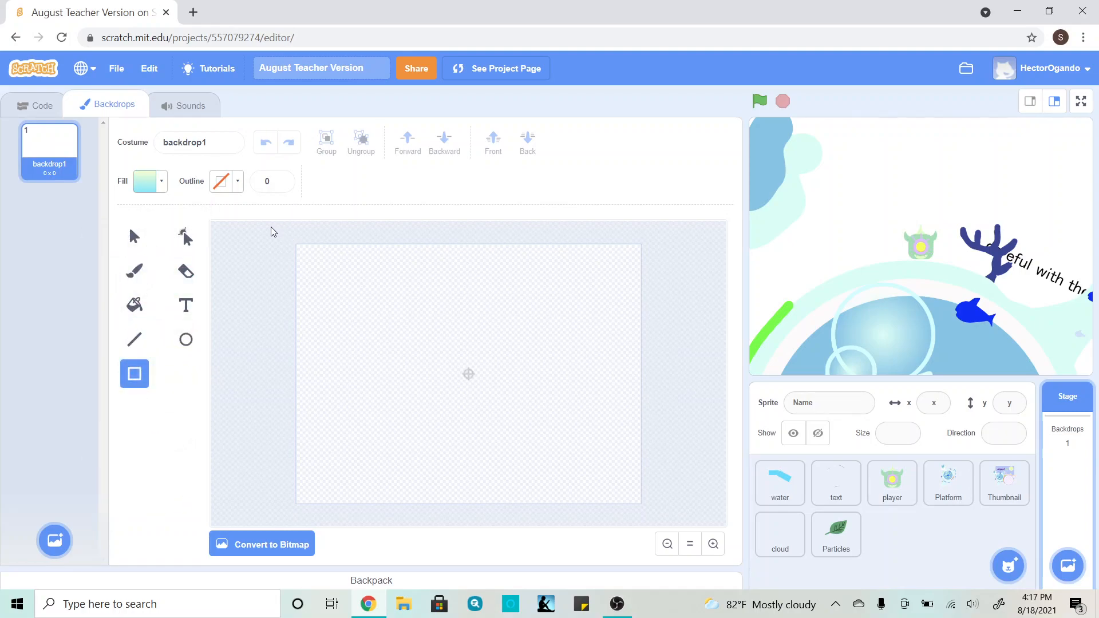
Draw a rectangle about 551 x 412 over the whole canvas and swap its gradient colours so light blue is at its upper edge.
drag(269, 229, 663, 523)
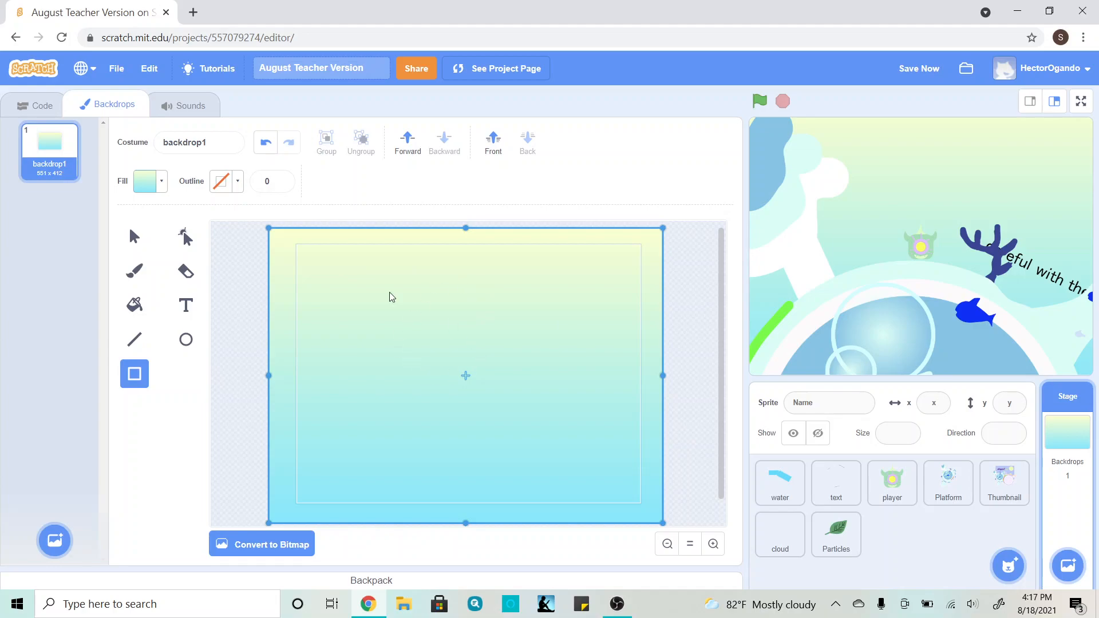
click(133, 236)
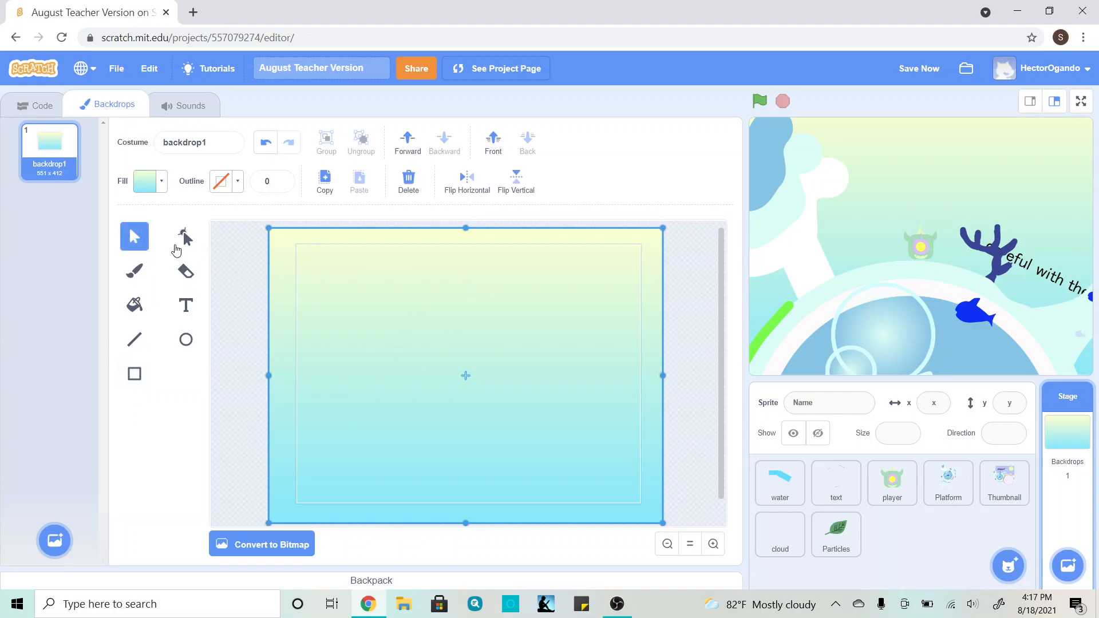
click(159, 184)
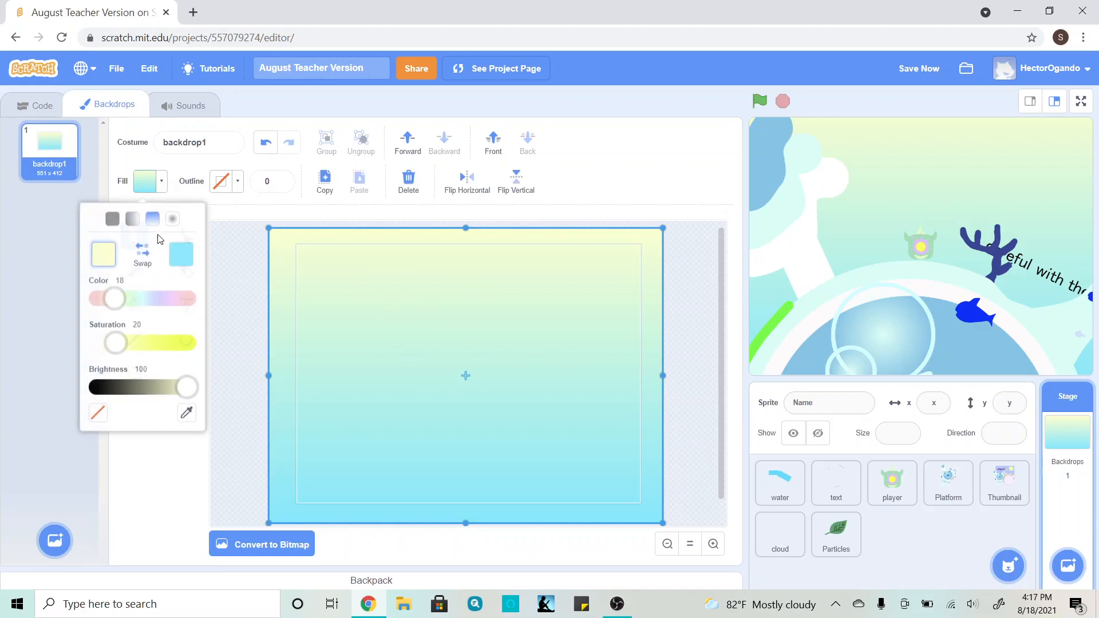
click(143, 253)
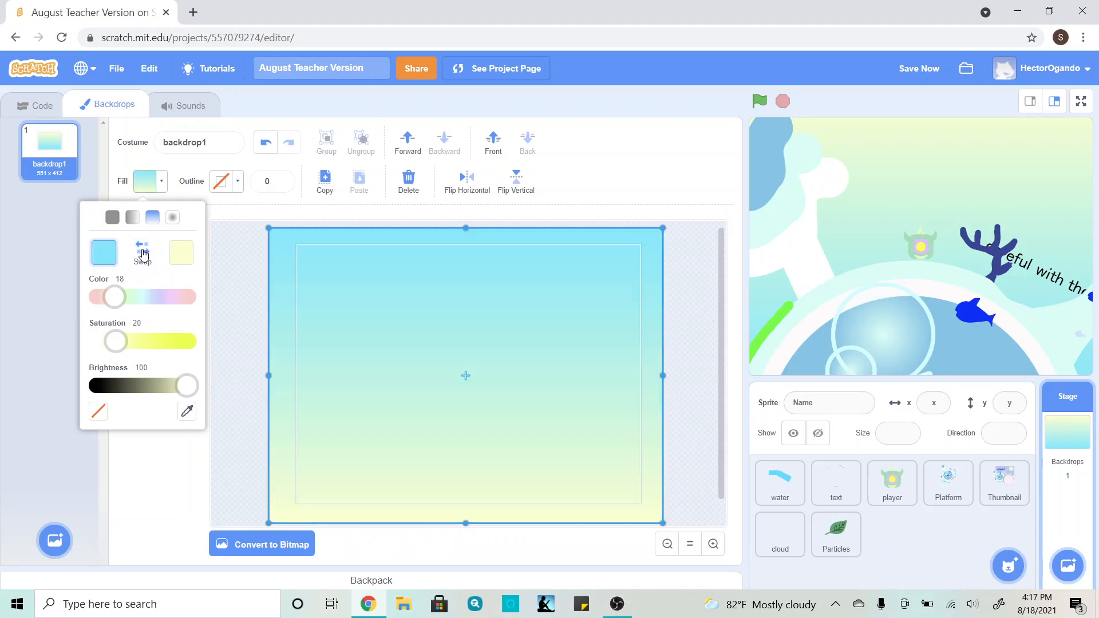
click(250, 287)
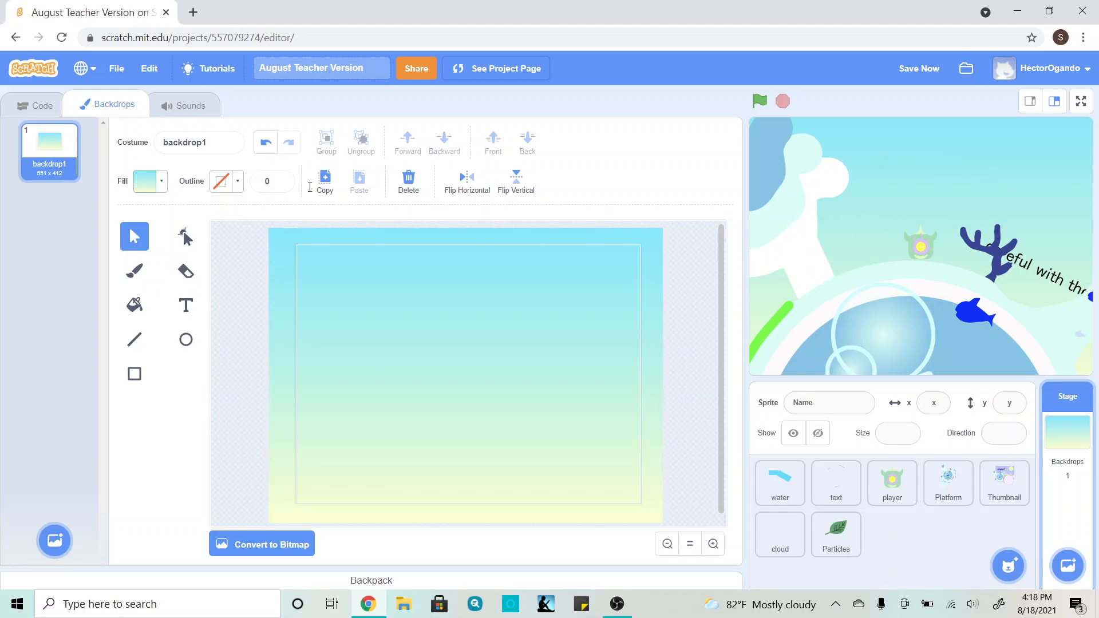
click(161, 182)
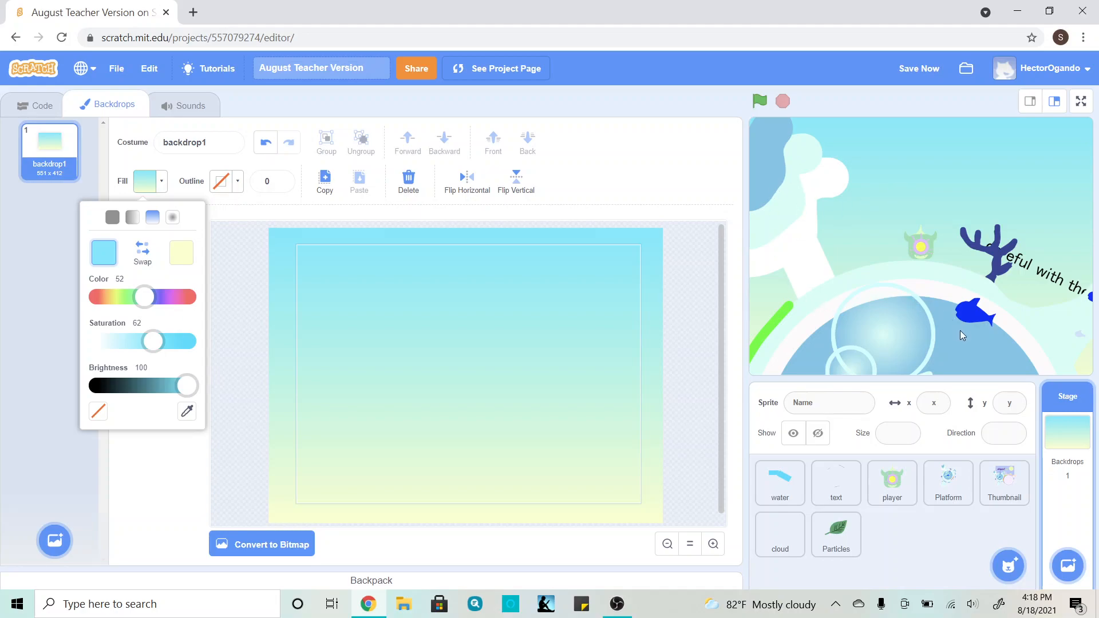
click(229, 309)
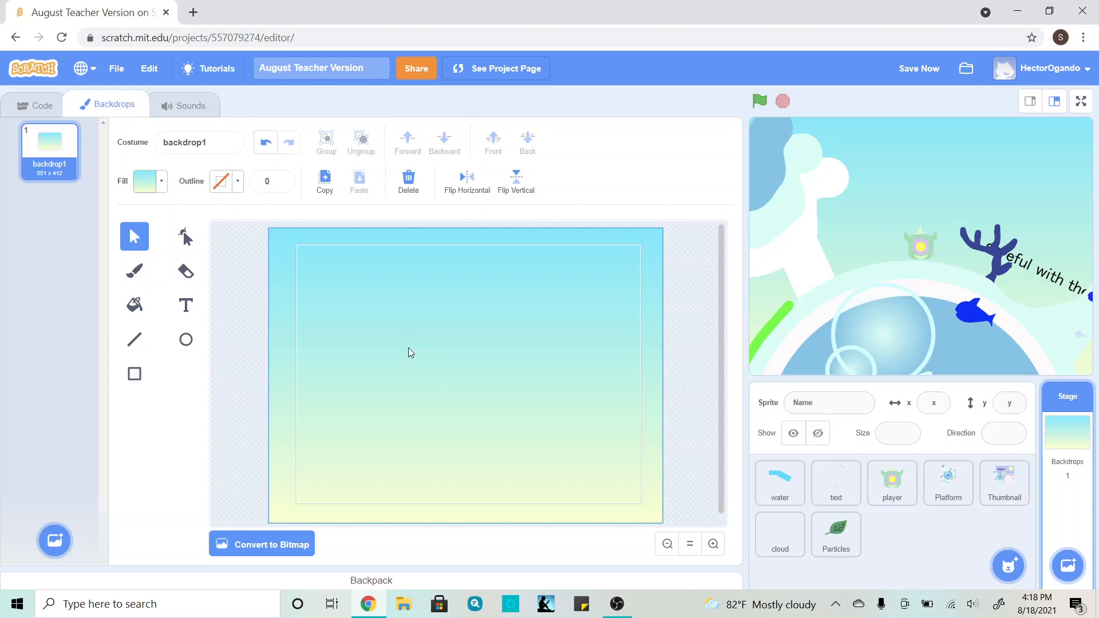
Duplicate backdrop1 and return to editing the original backdrop1.
right_click(46, 155)
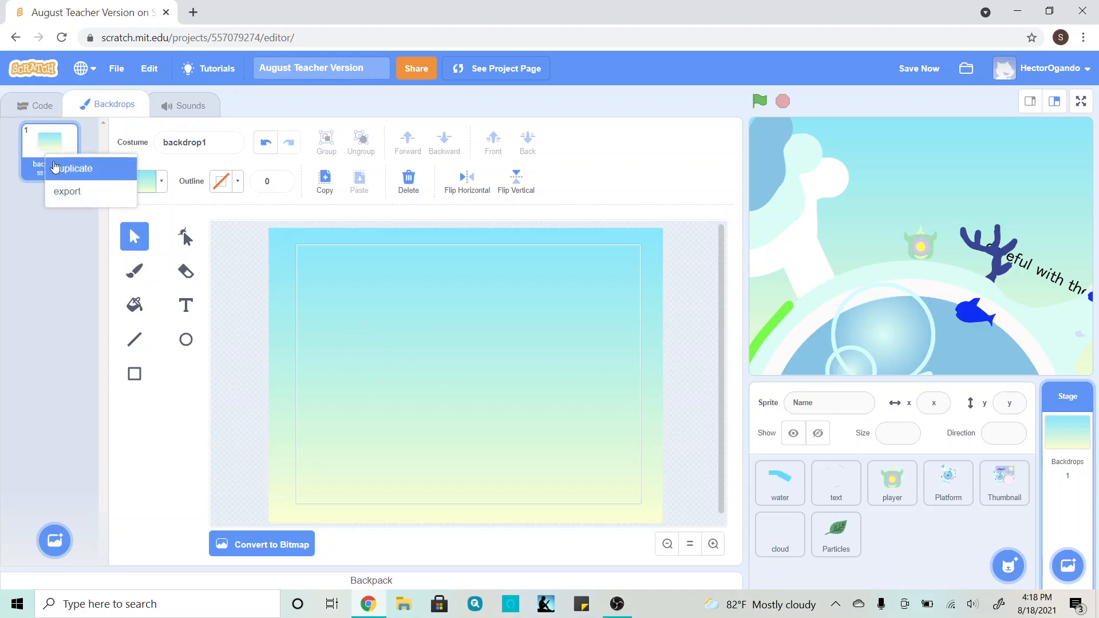
click(55, 167)
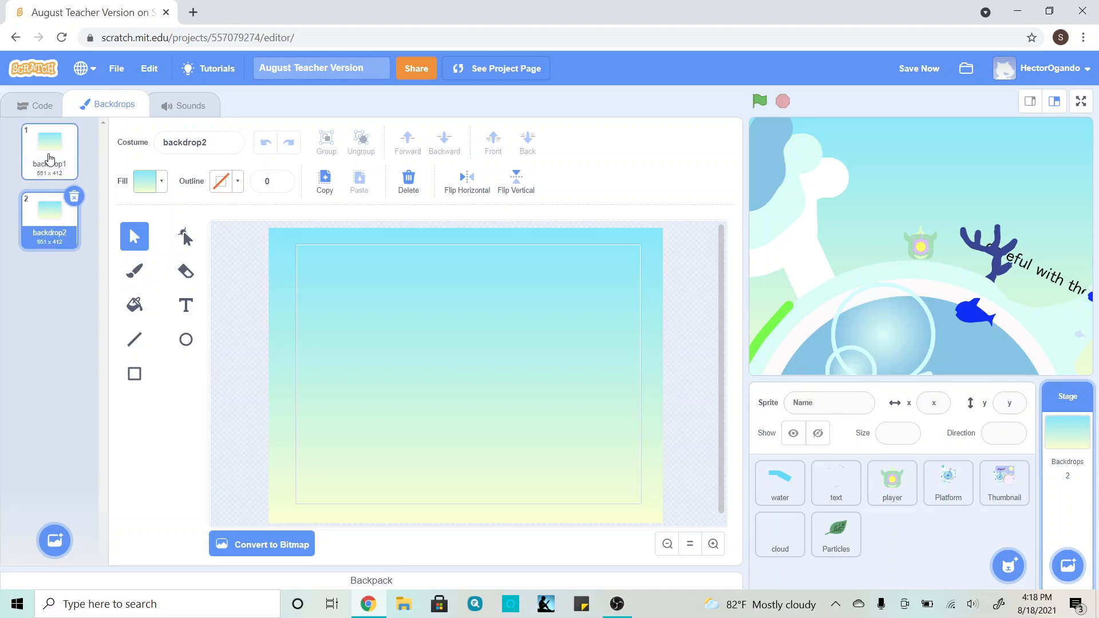
click(35, 167)
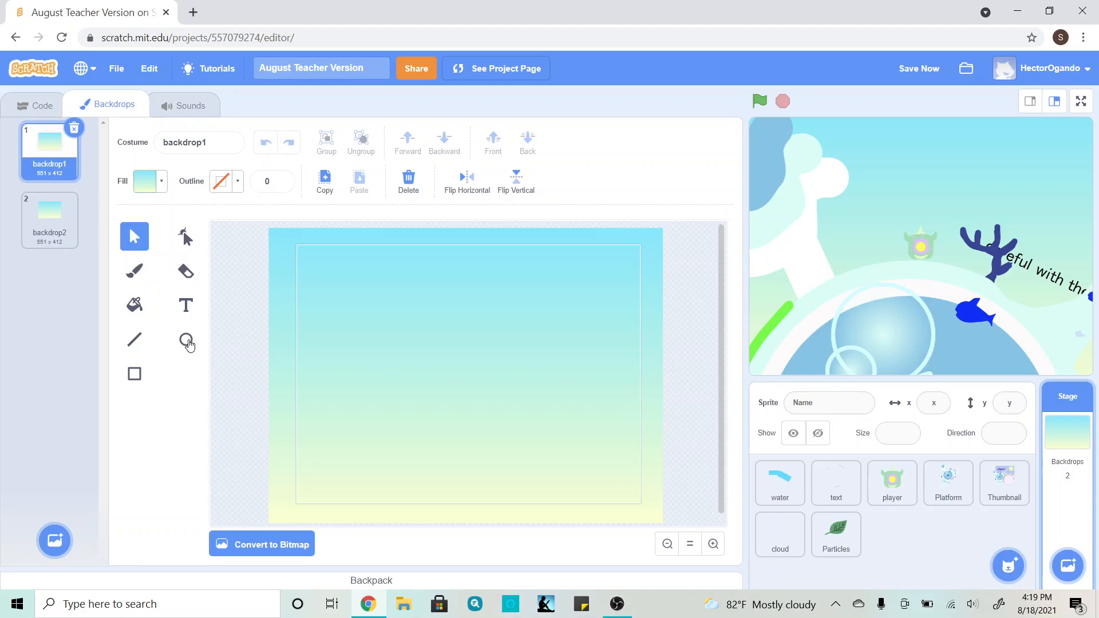
Set up the Circle tool with a radial gradient fill from blue (colour 52, saturation 76, brightness 88) to transparent.
click(187, 341)
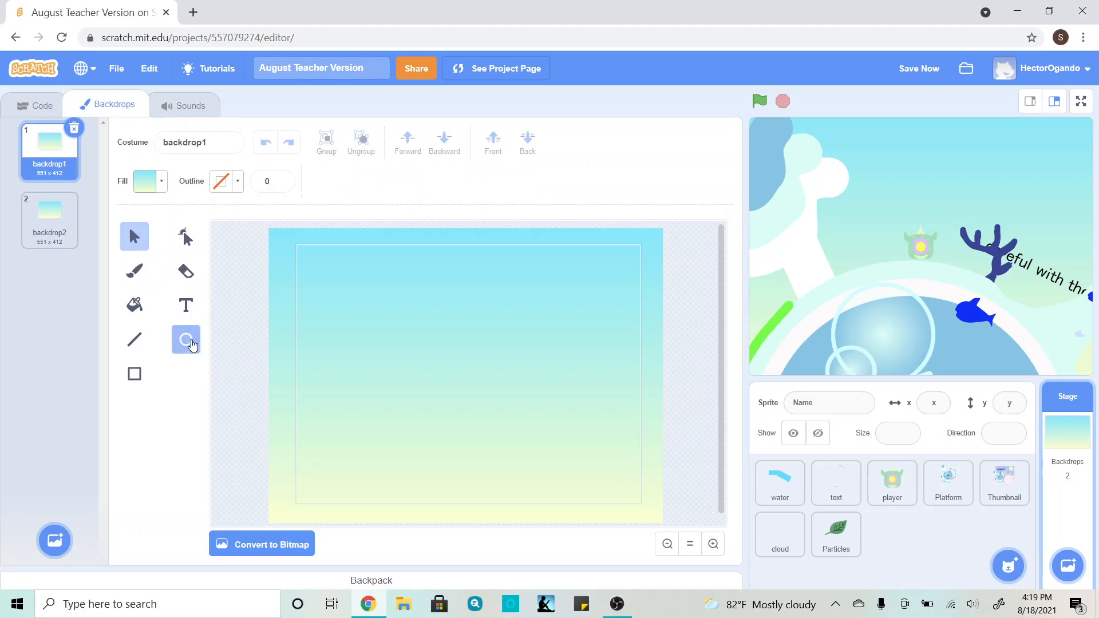
click(161, 183)
click(172, 219)
mouse_move(177, 381)
mouse_down()
mouse_move(152, 384)
mouse_move(177, 386)
mouse_up()
drag(153, 341, 169, 338)
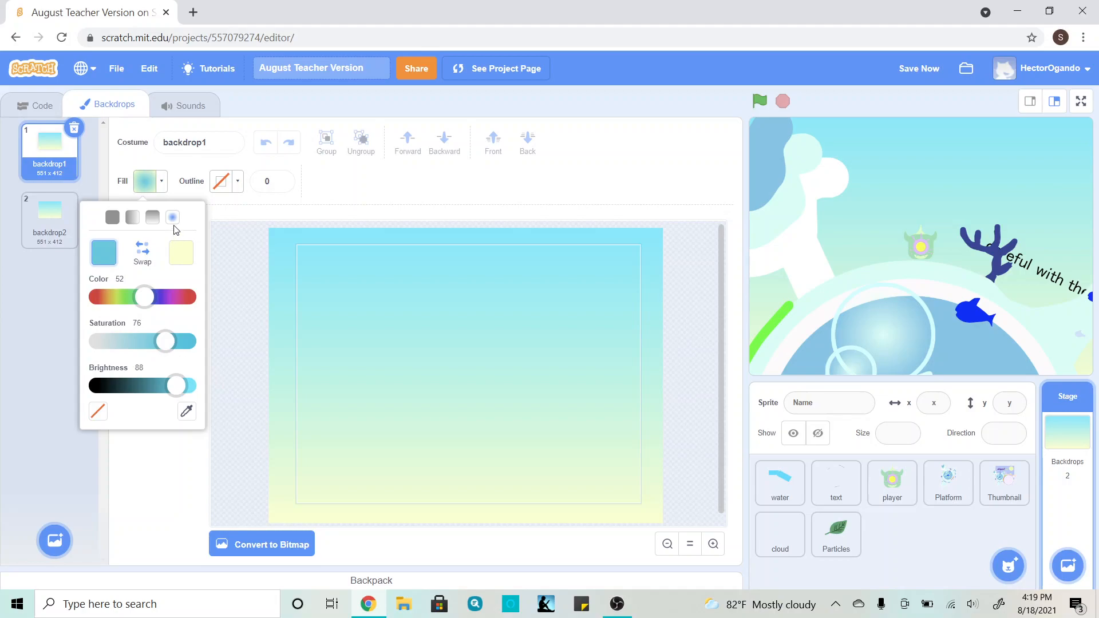
click(173, 259)
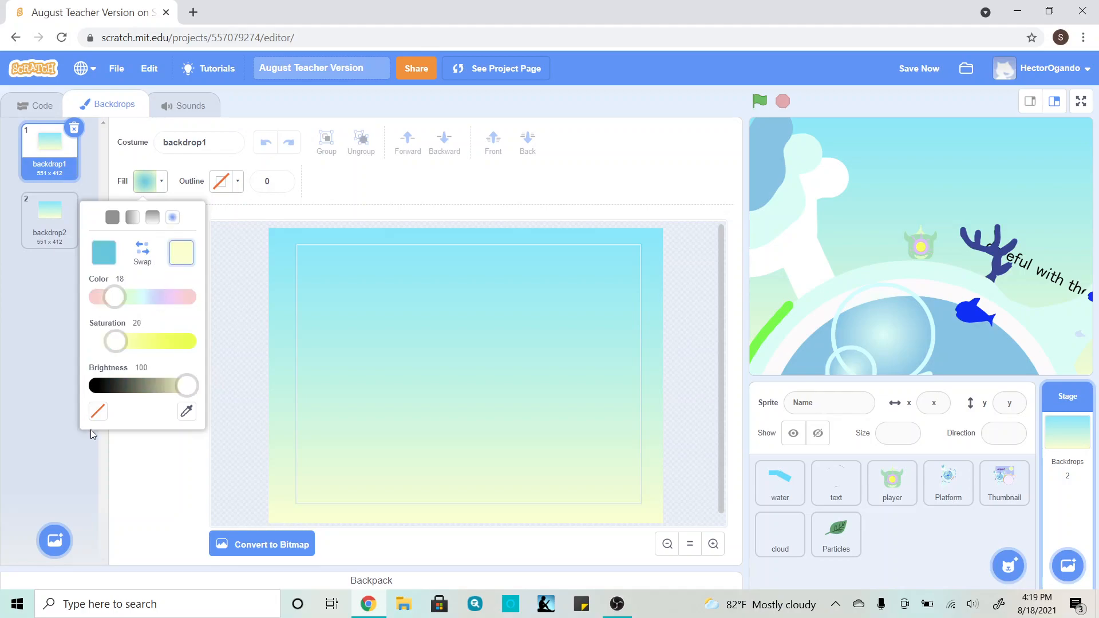
click(98, 413)
click(232, 283)
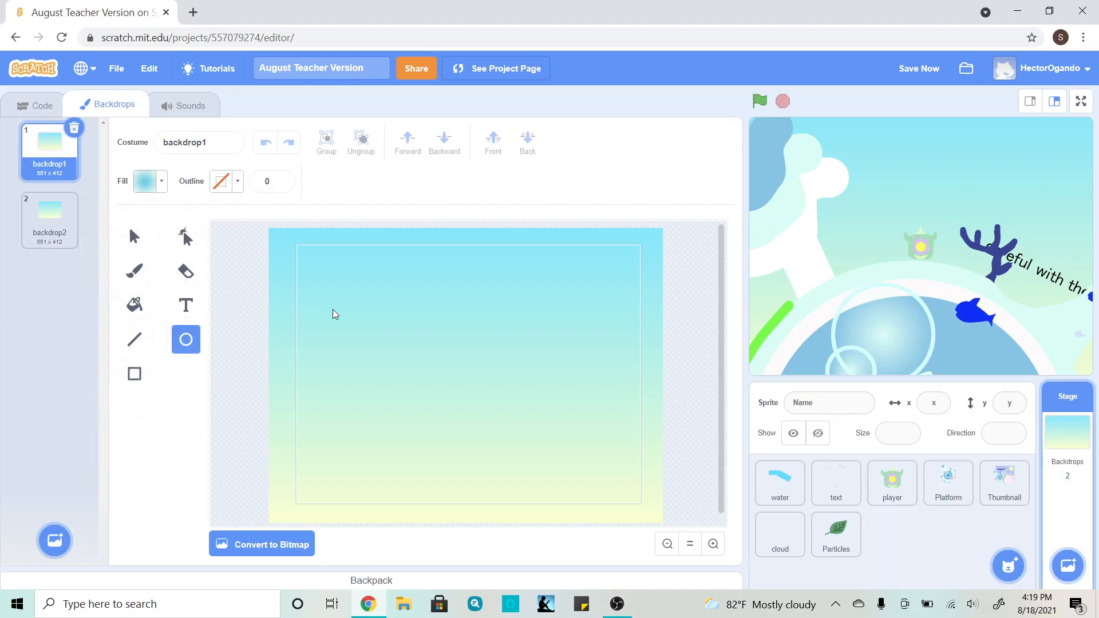
Draw seven circles of varied sizes scattered across the upper and middle area of backdrop1.
drag(327, 285, 384, 344)
mouse_move(450, 325)
mouse_down()
mouse_move(464, 358)
mouse_move(489, 363)
mouse_up()
drag(538, 271, 593, 322)
drag(608, 363, 636, 400)
drag(429, 250, 444, 264)
drag(468, 253, 495, 279)
drag(319, 398, 345, 425)
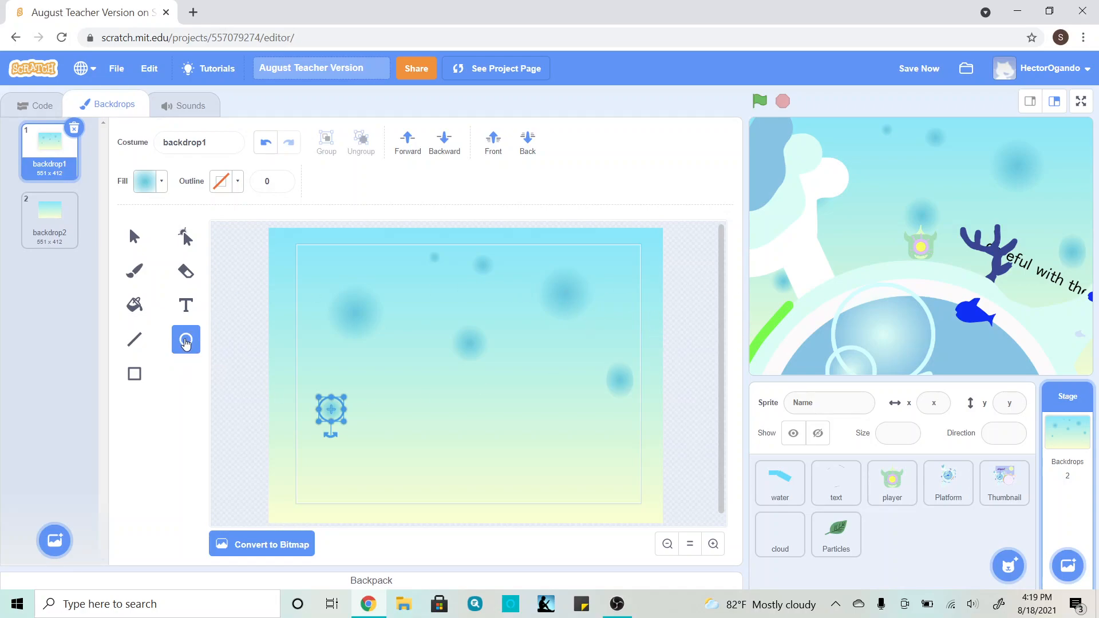
Recolour the small lower-left circle solid yellow (colour 18, saturation 76, brightness 100) and make it a large sun in backdrop1's upper-right area.
click(161, 182)
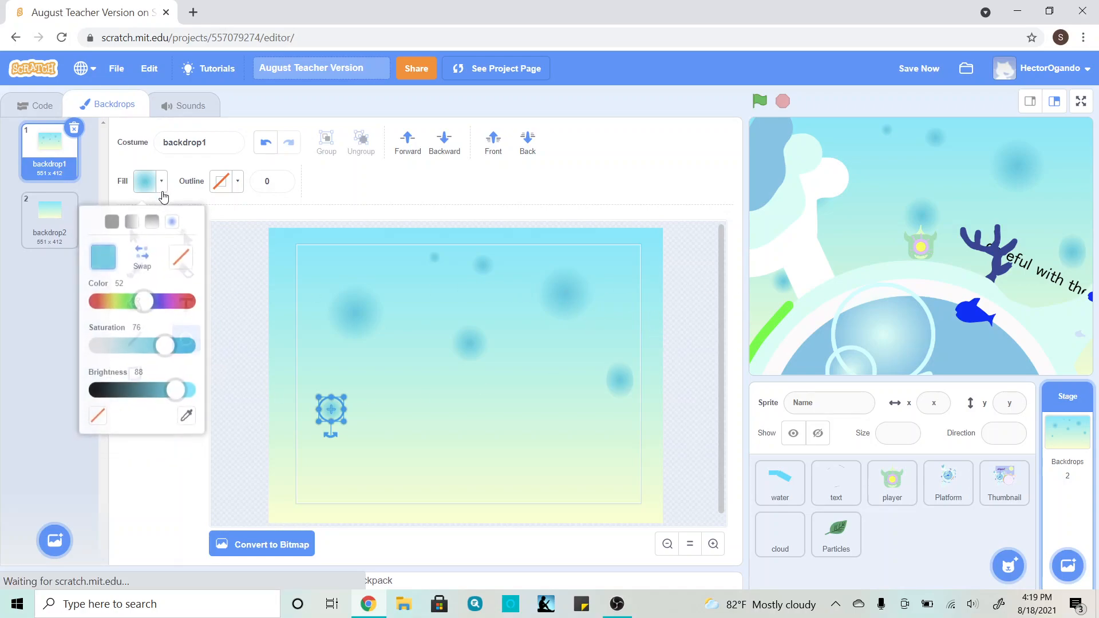
click(116, 217)
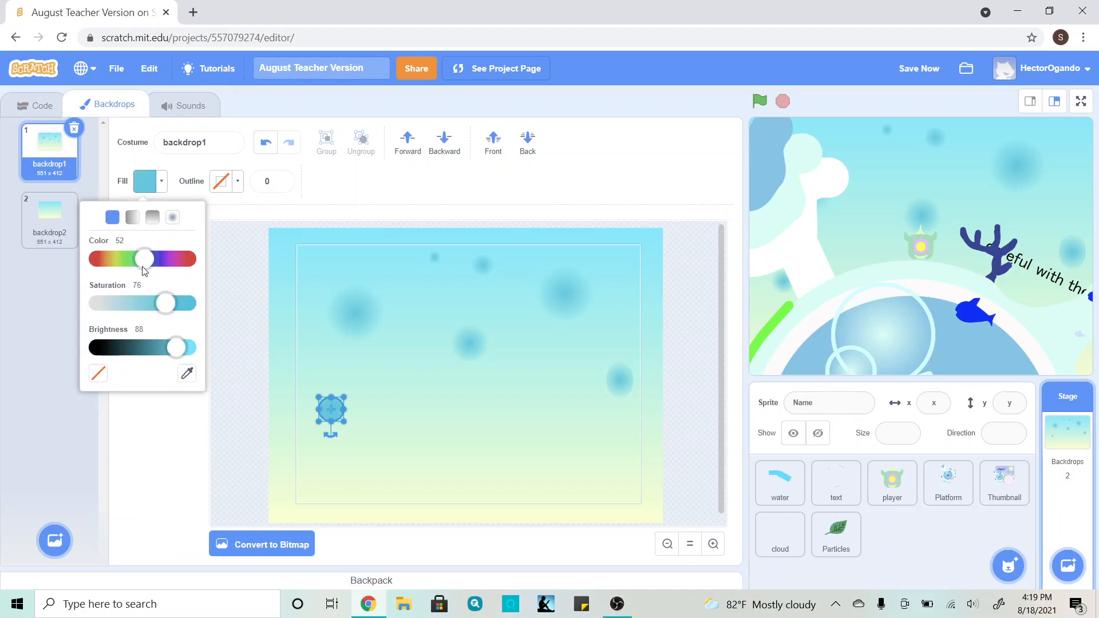
drag(145, 267, 115, 270)
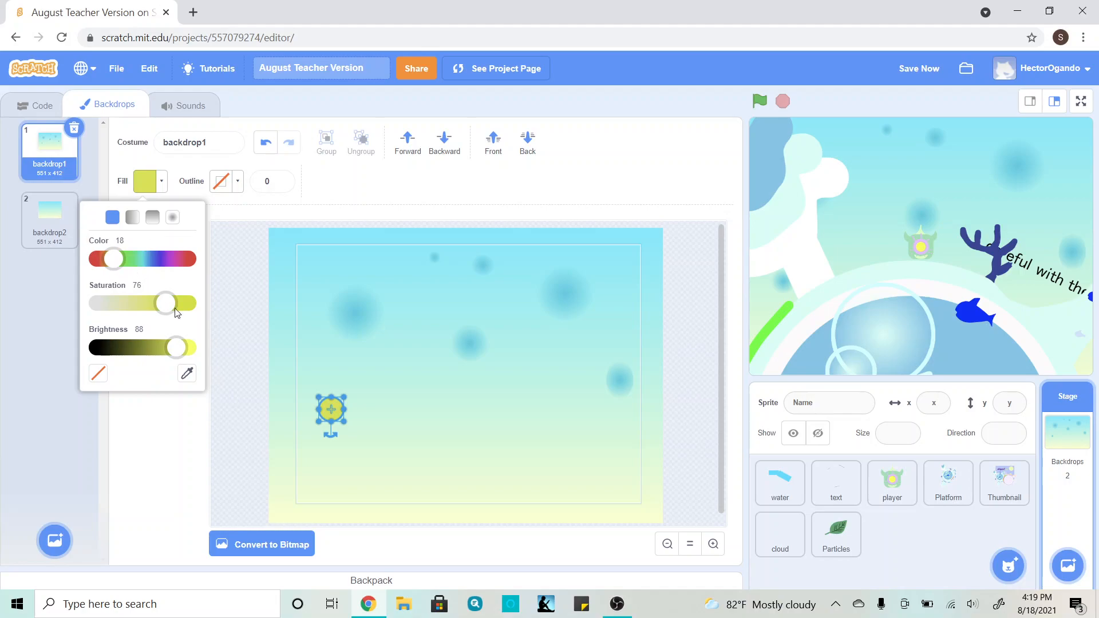
drag(174, 353, 198, 349)
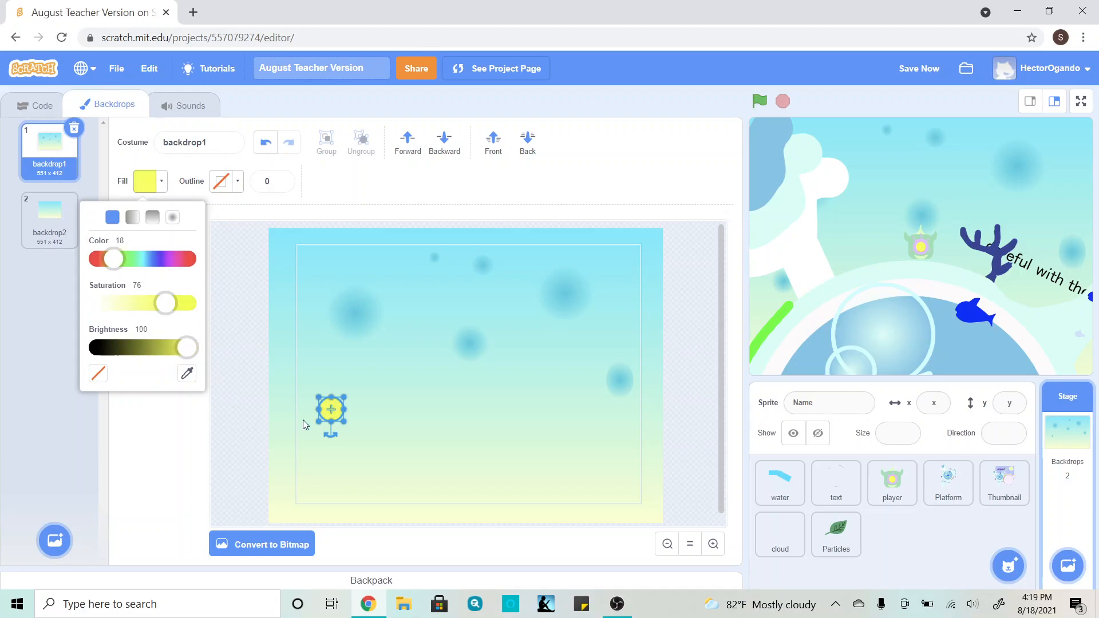
drag(333, 413, 611, 310)
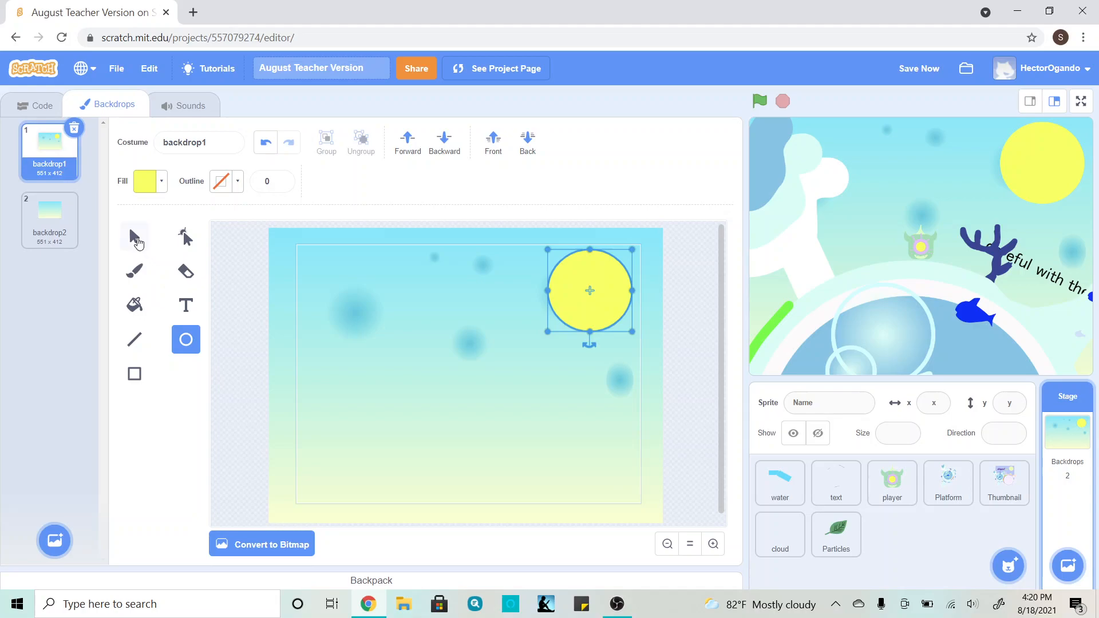
Duplicate the yellow sun circle and enlarge the copy to surround the original, reaching the backdrop's upper and right edges.
click(134, 237)
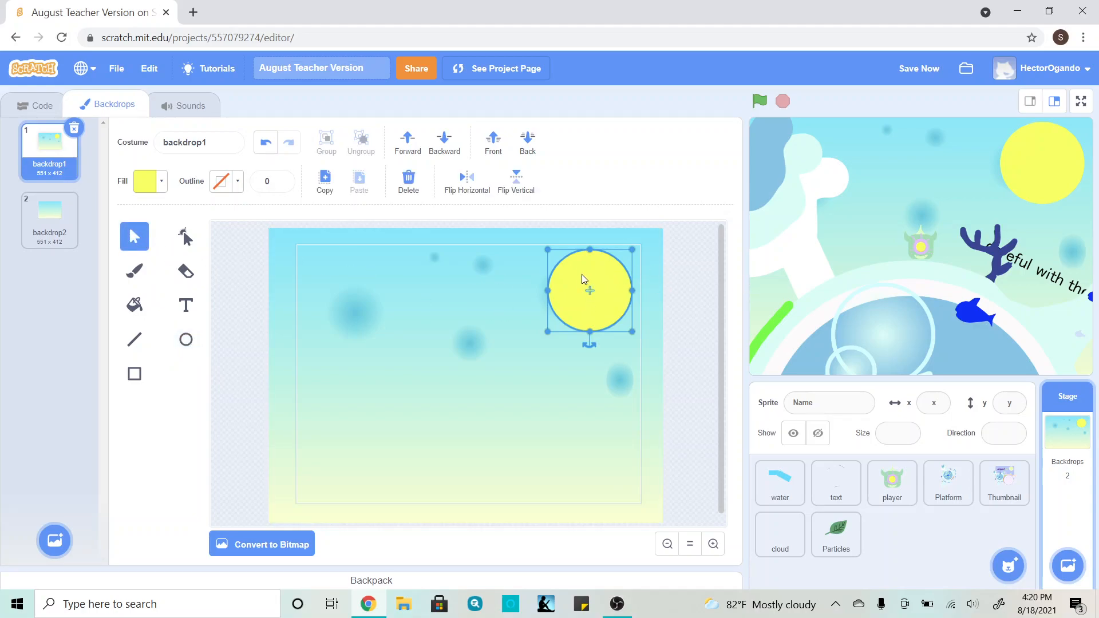
click(325, 182)
click(360, 184)
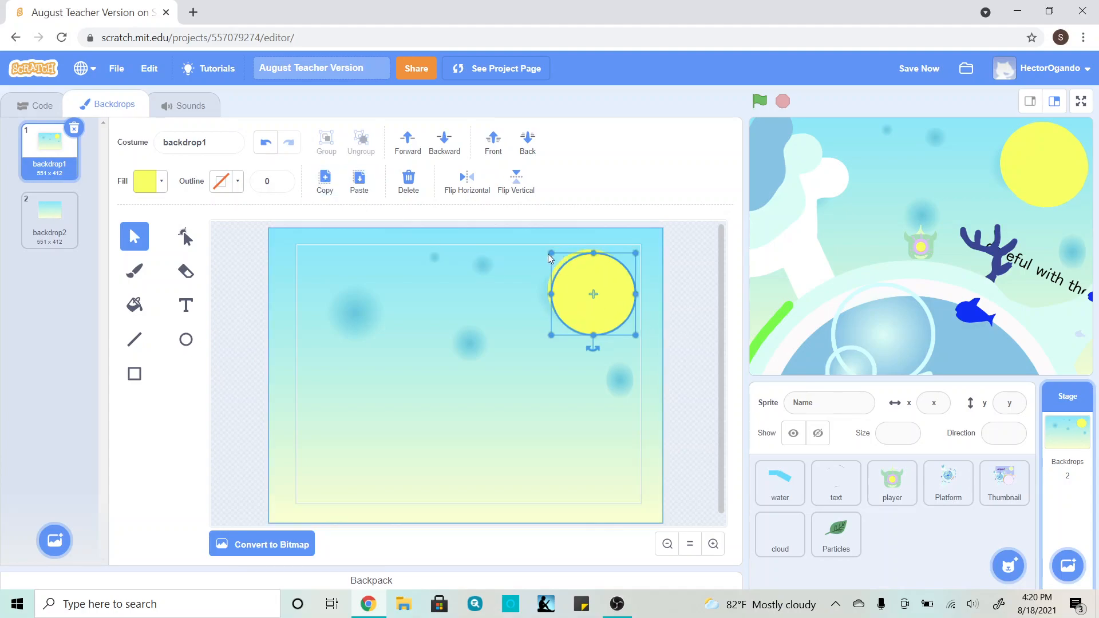
drag(550, 253, 497, 207)
drag(590, 313, 611, 333)
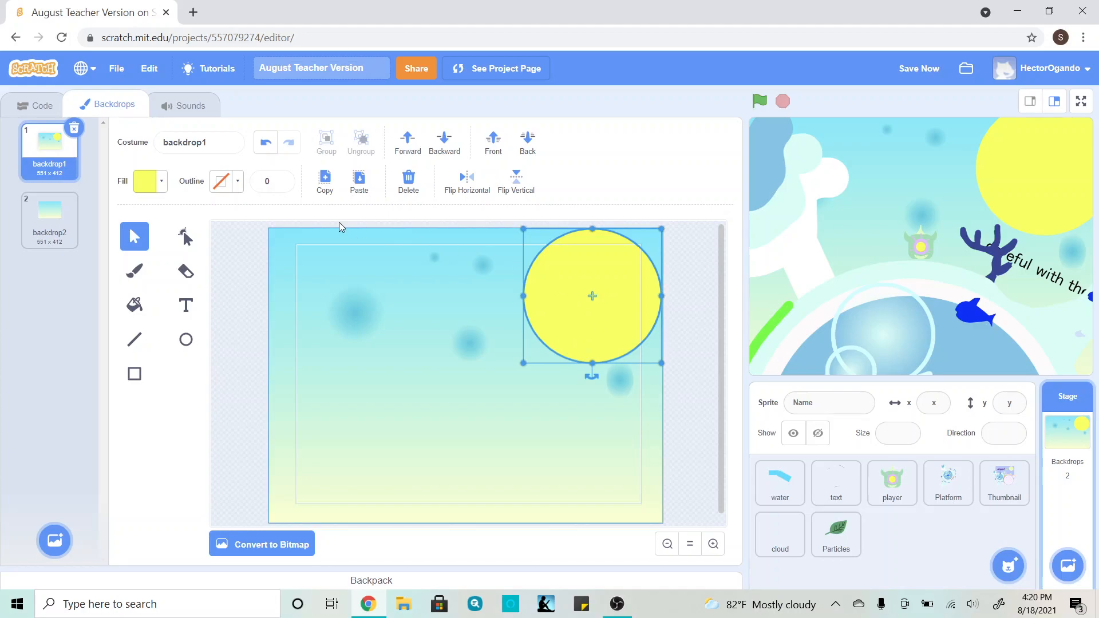
Give the enlarged circle a radial gradient from yellow to transparent and position it as a glow around the sun.
click(159, 187)
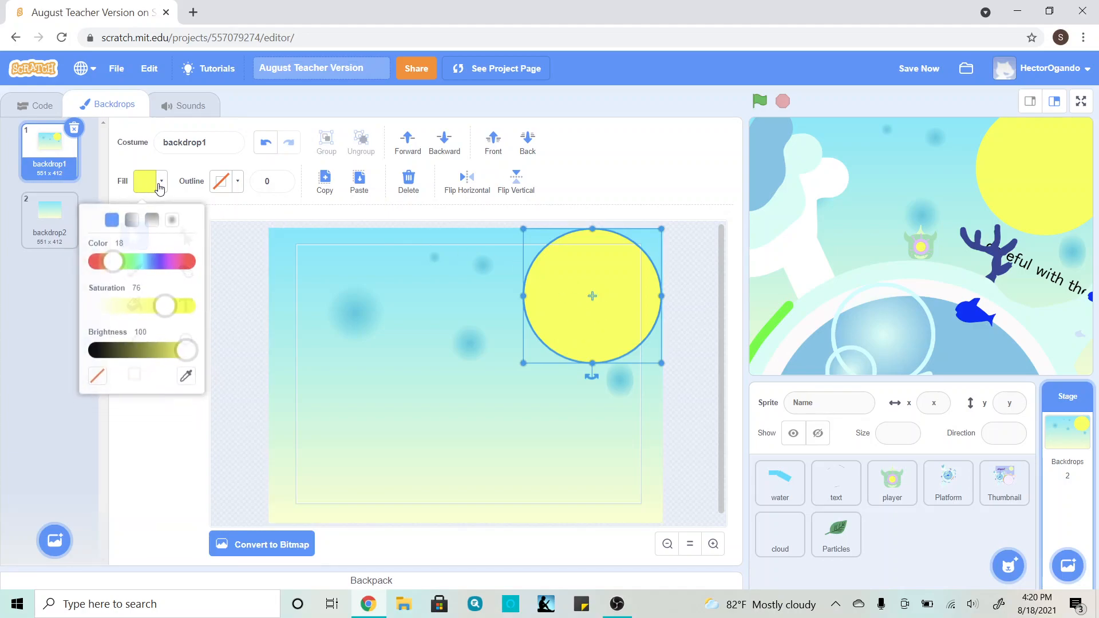
click(173, 218)
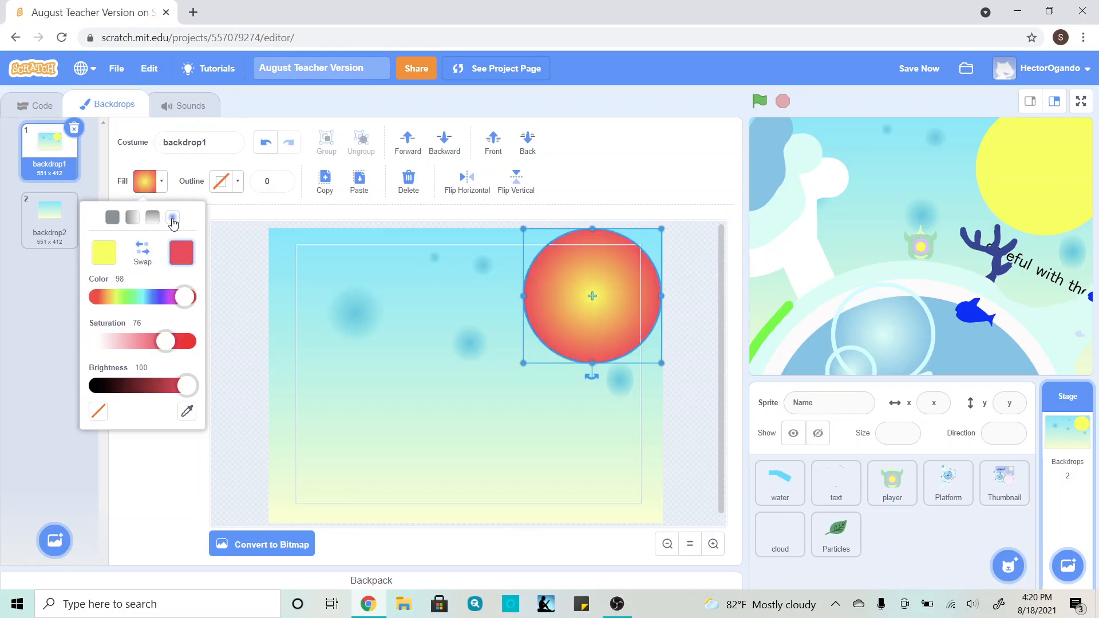
click(97, 411)
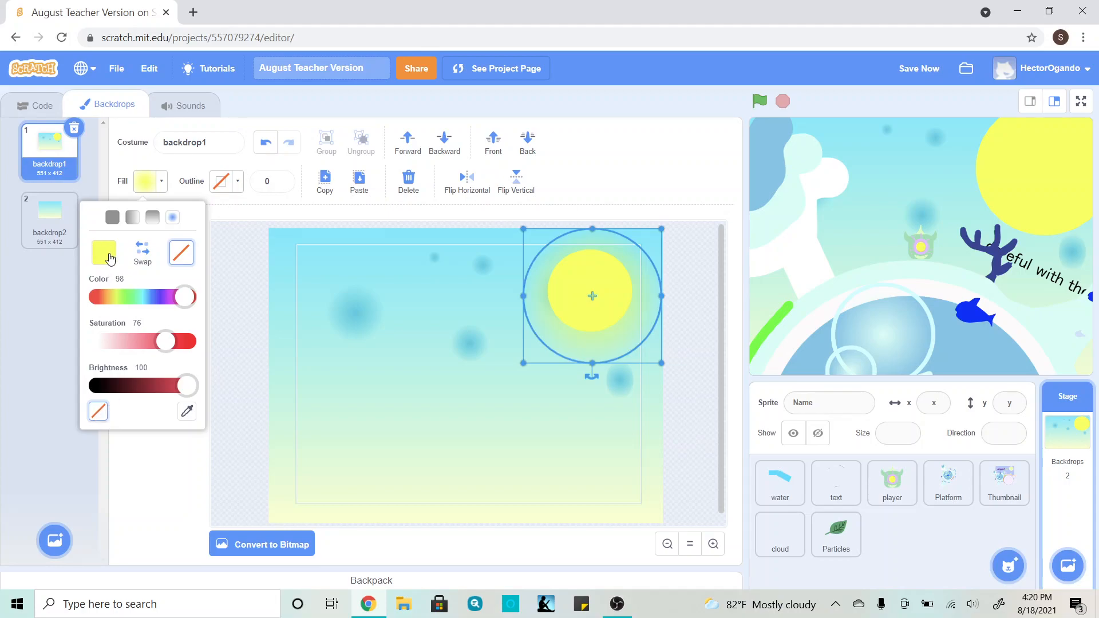
drag(597, 318, 593, 315)
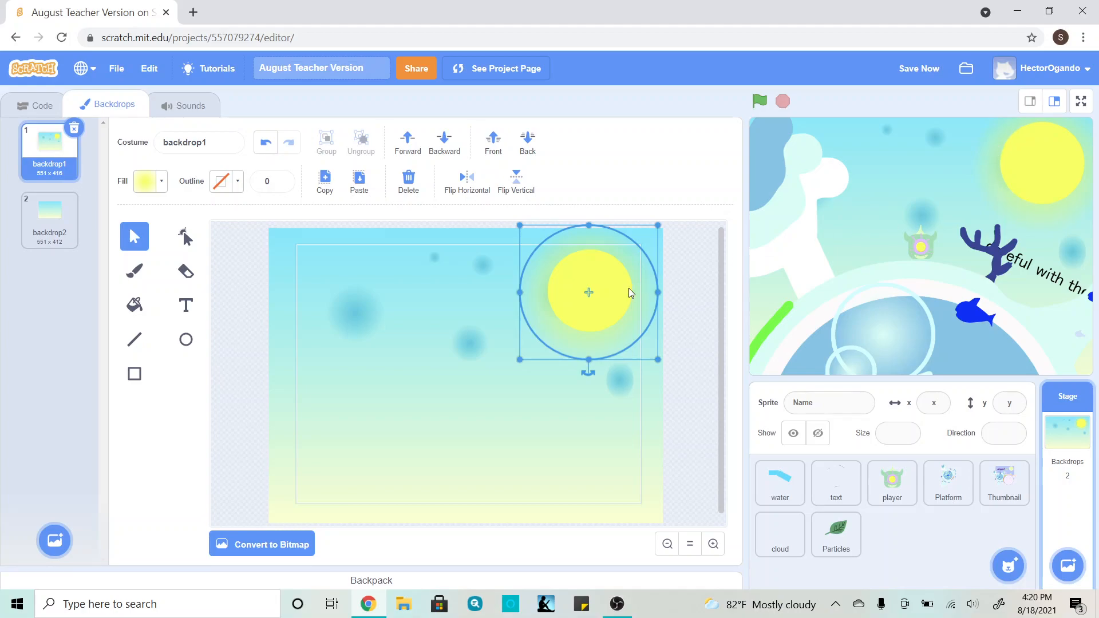
drag(616, 298, 611, 300)
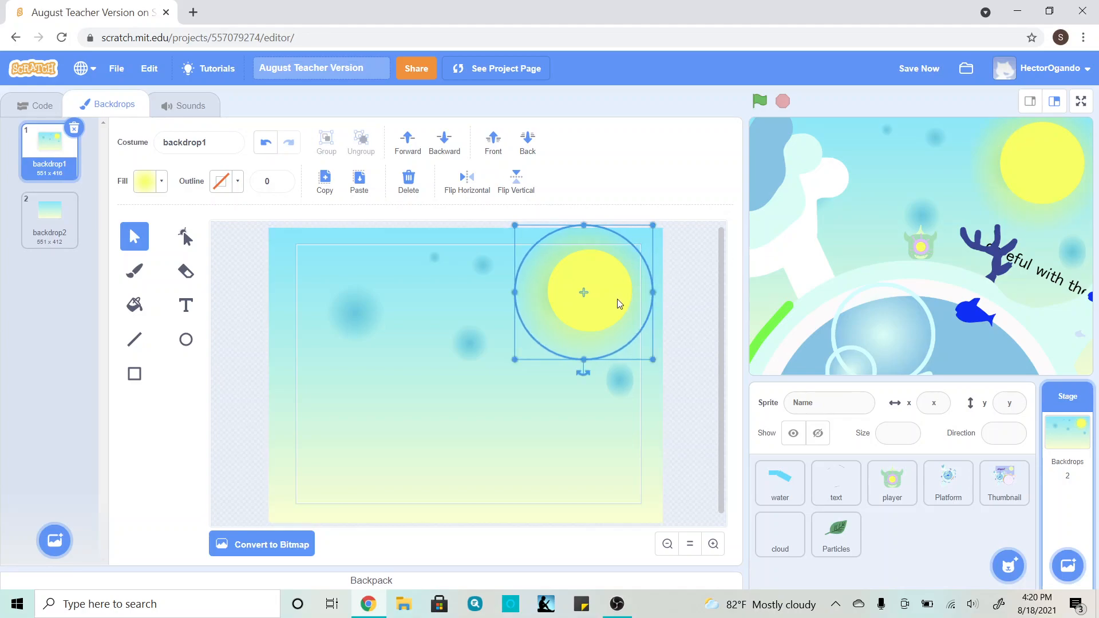
click(712, 287)
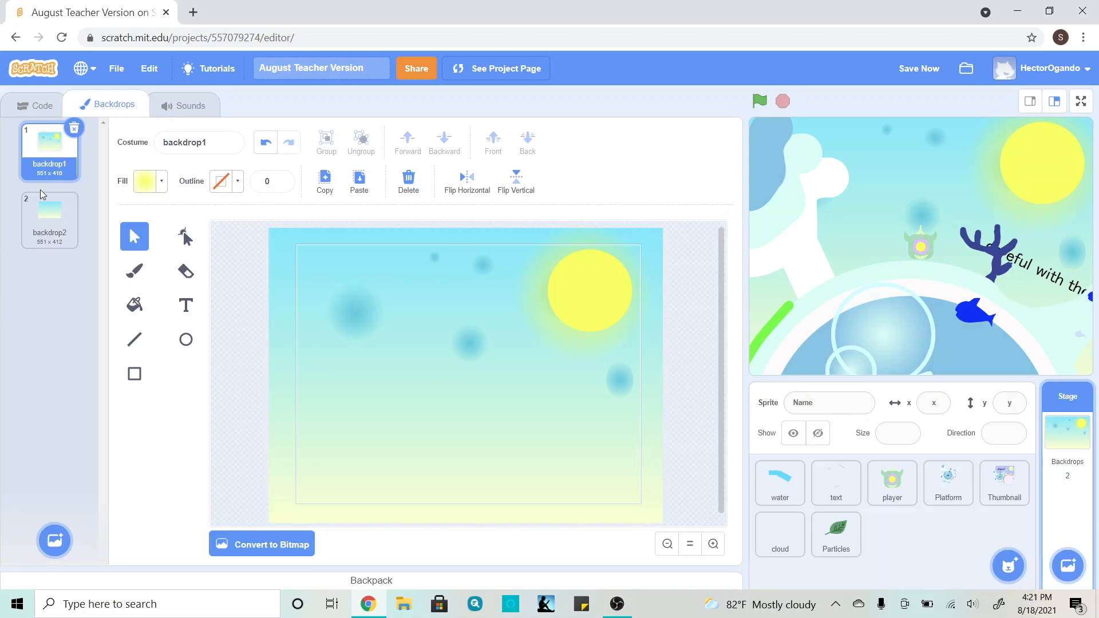
Duplicate the plain gradient backdrop2 and return to editing the original backdrop2.
click(48, 223)
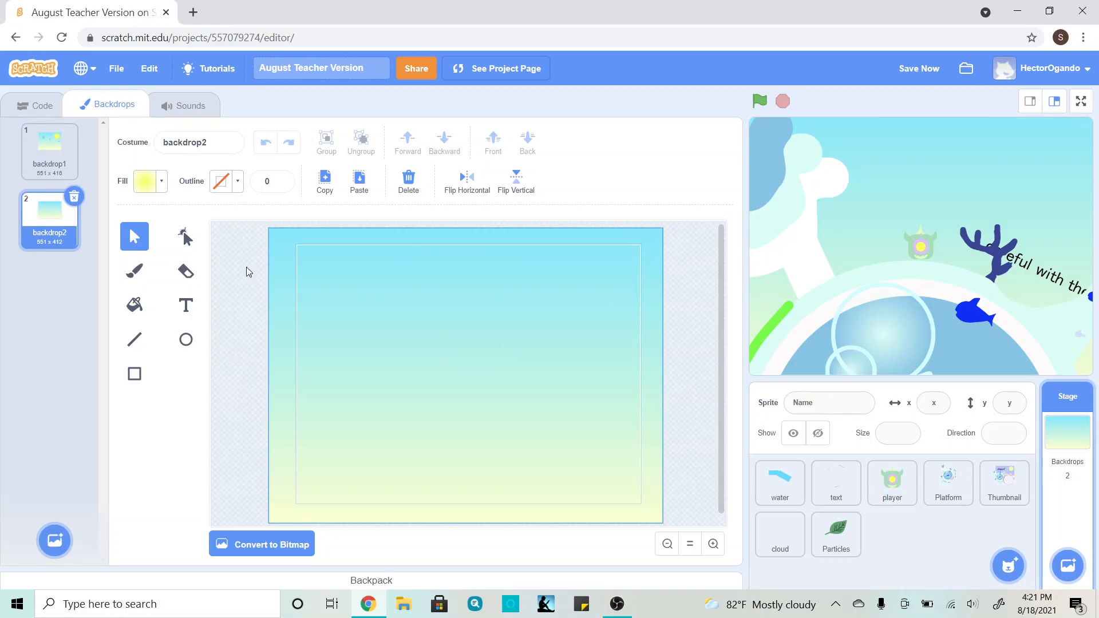
right_click(41, 221)
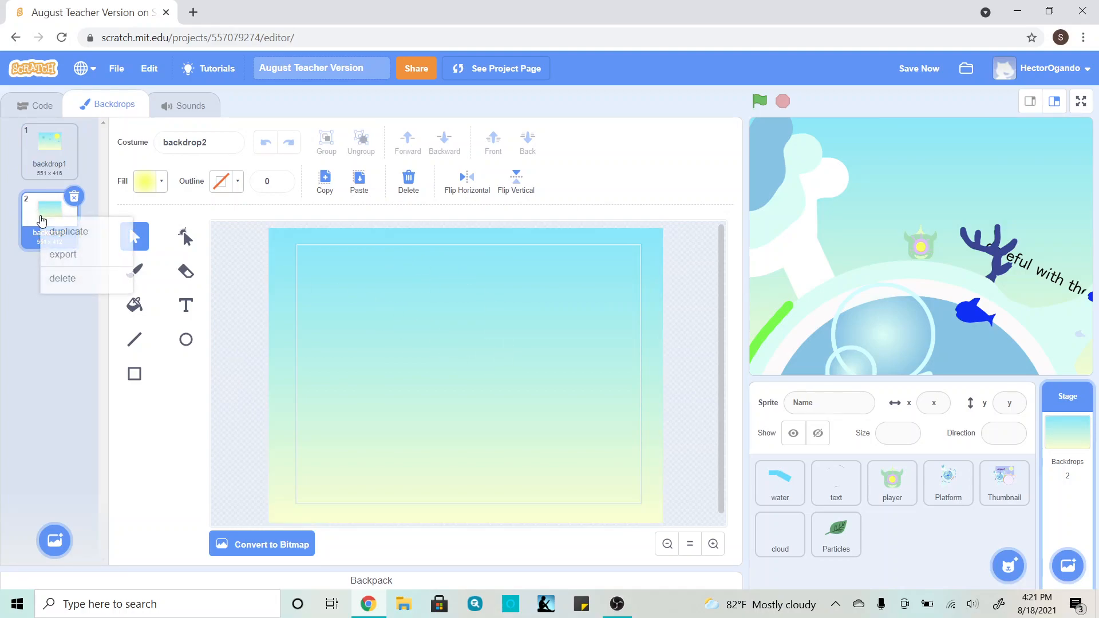
click(51, 232)
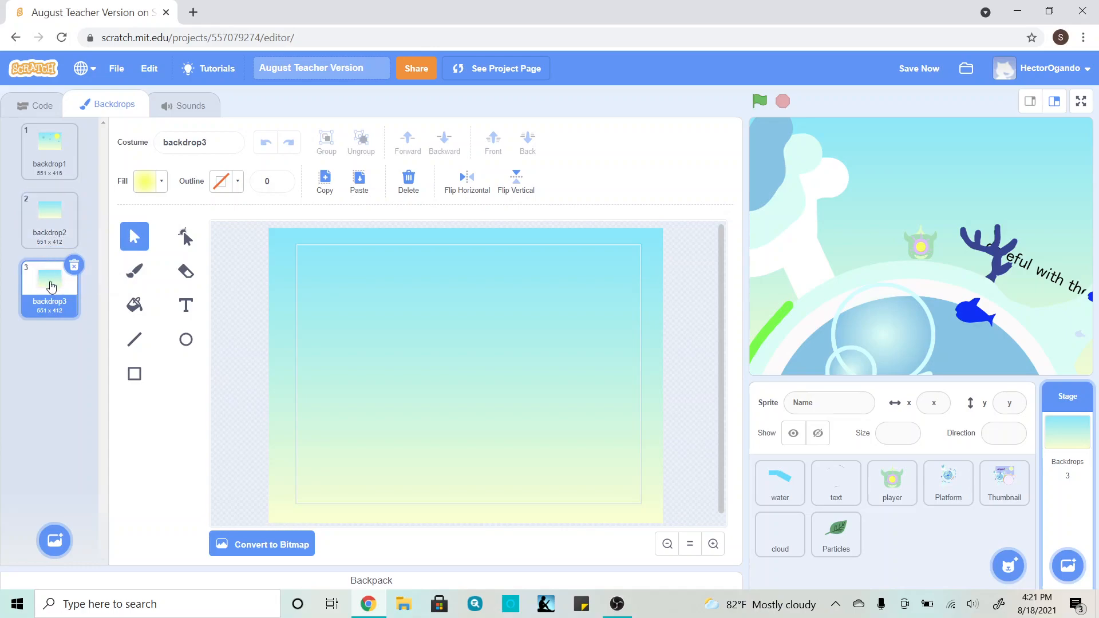
click(51, 233)
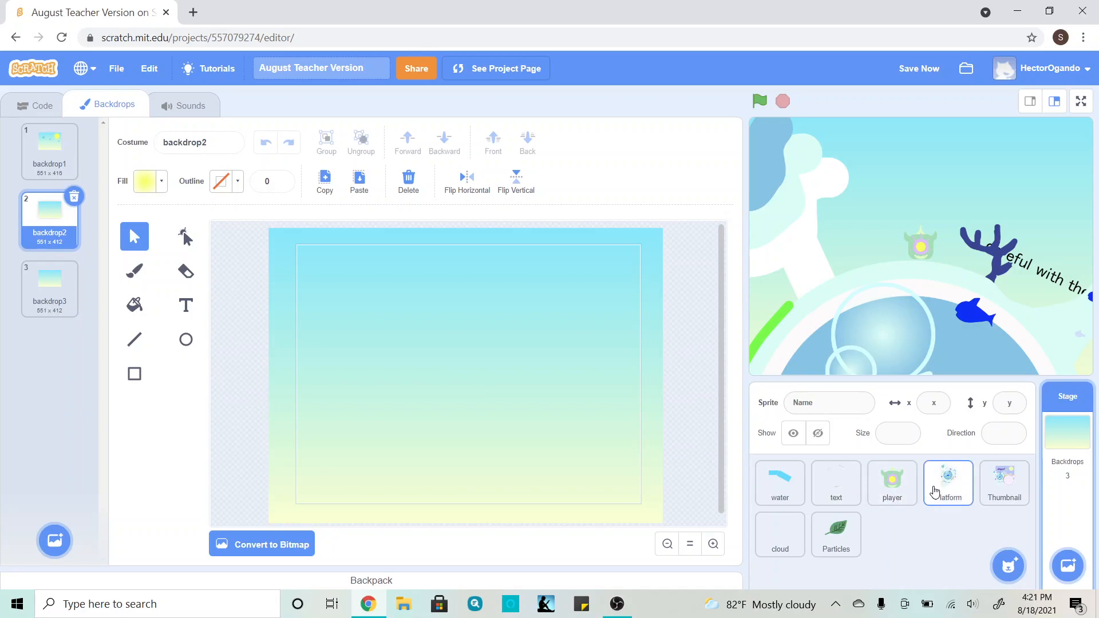
Review the Platform sprite's Pink, Pink2 and Purple costumes, ending on Purple, and return to the Stage's backdrop2.
click(936, 489)
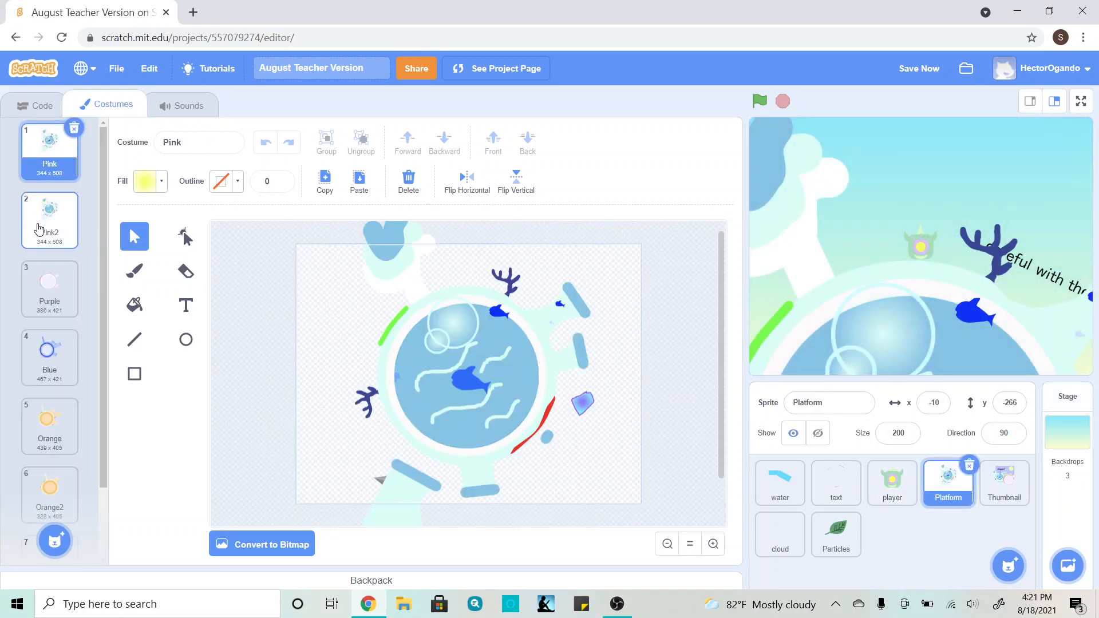
click(52, 234)
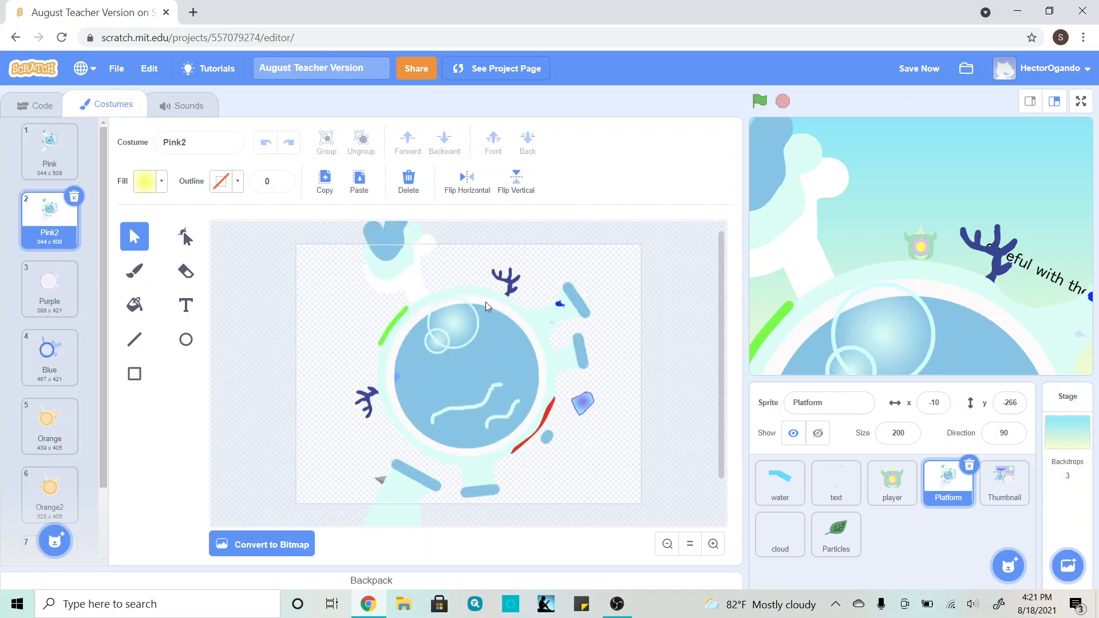
click(49, 295)
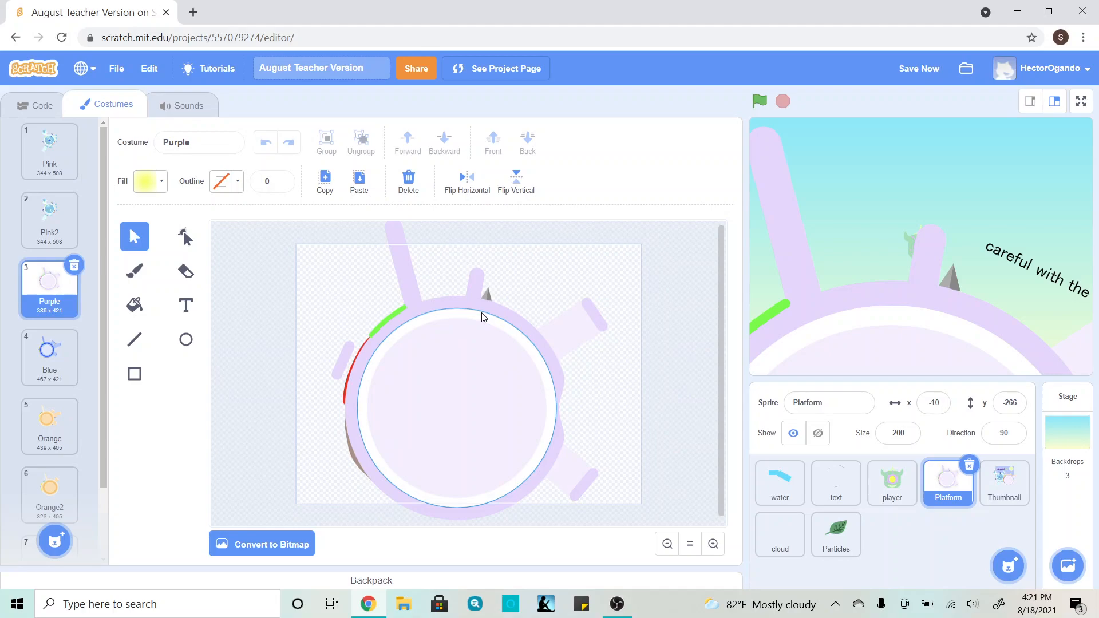
click(1063, 399)
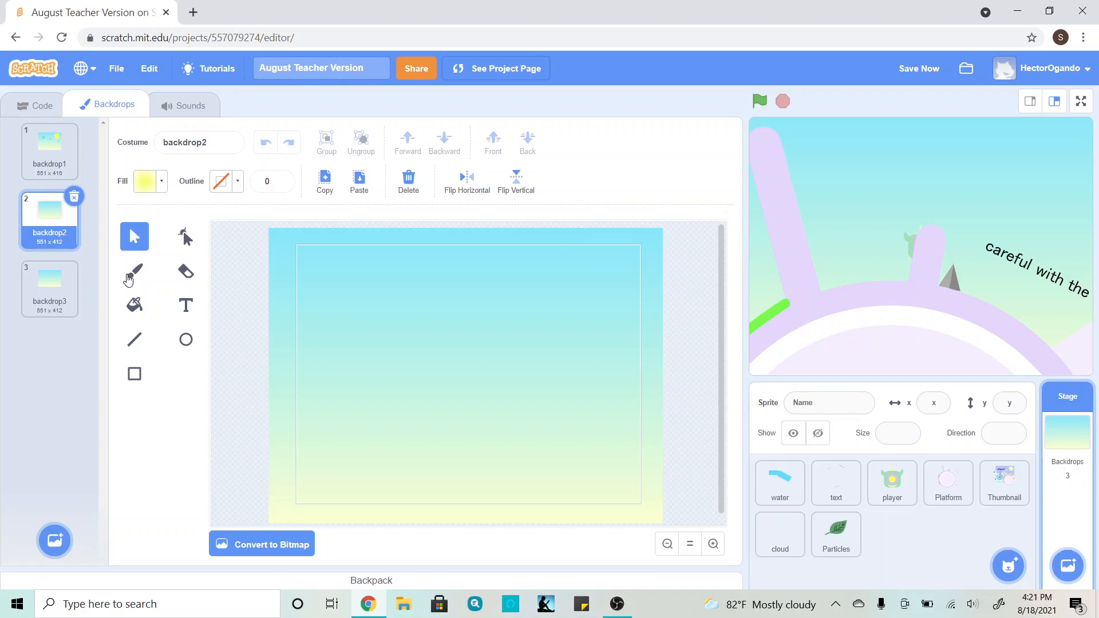
Change backdrop2's full-canvas rectangle to a radial gradient with light blue at the centre and pale yellow outside.
click(373, 301)
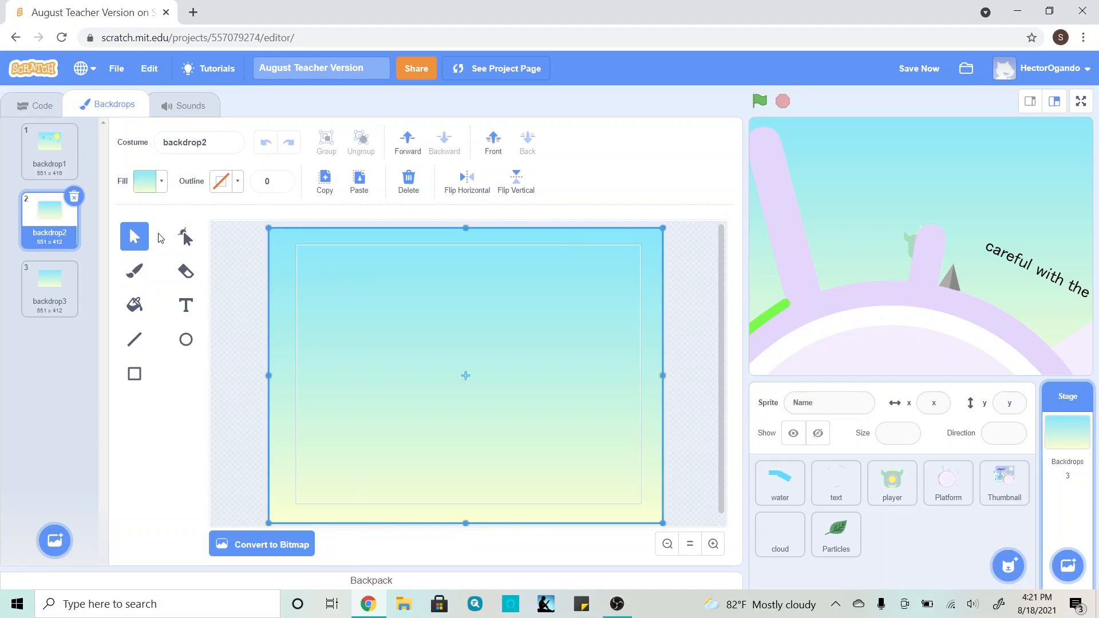
click(161, 183)
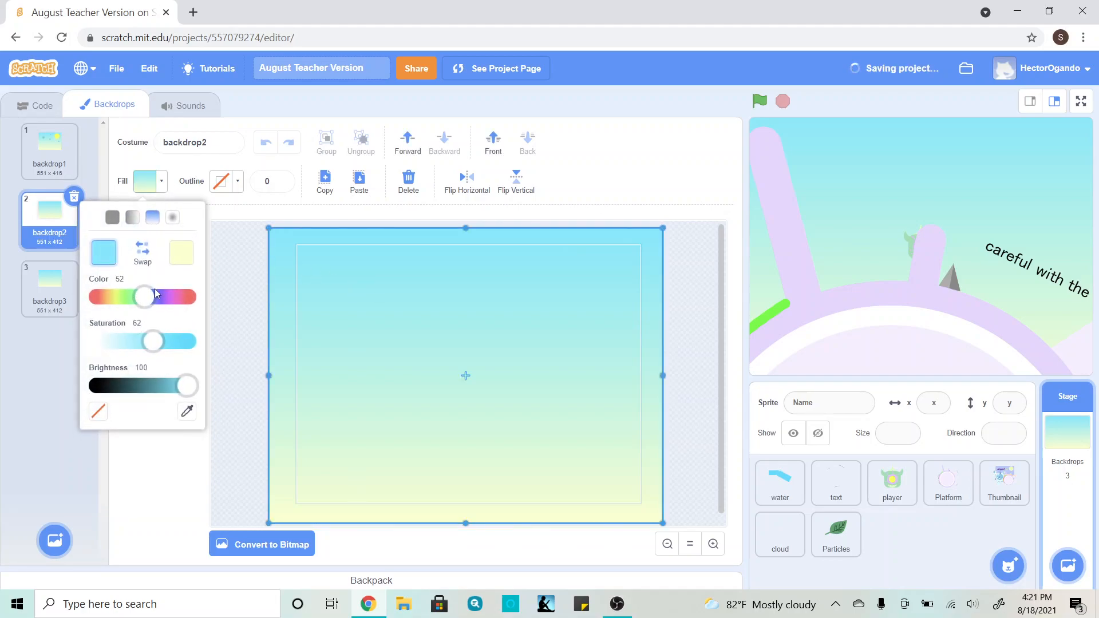
click(172, 217)
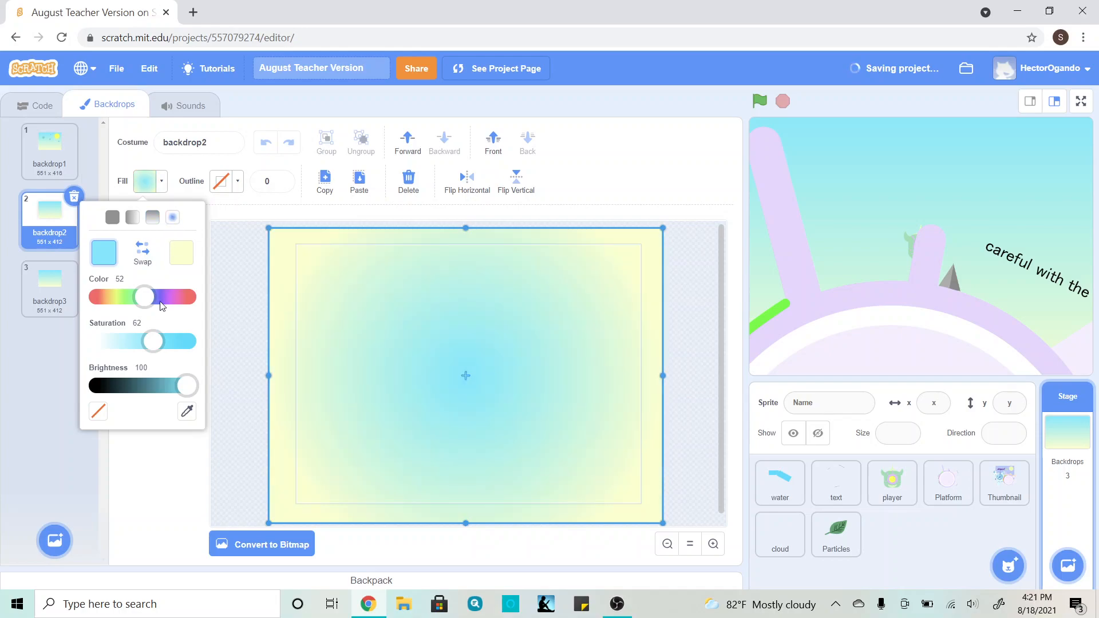
click(248, 309)
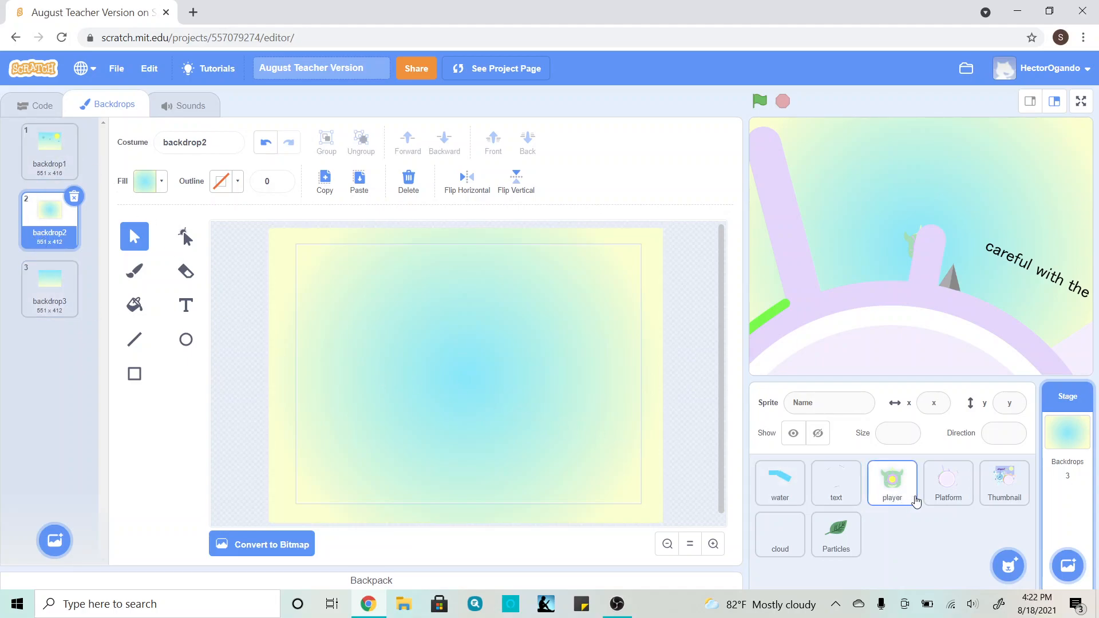
Check the Platform sprite's costume list for the remaining levels and open the Stage's code area.
click(950, 498)
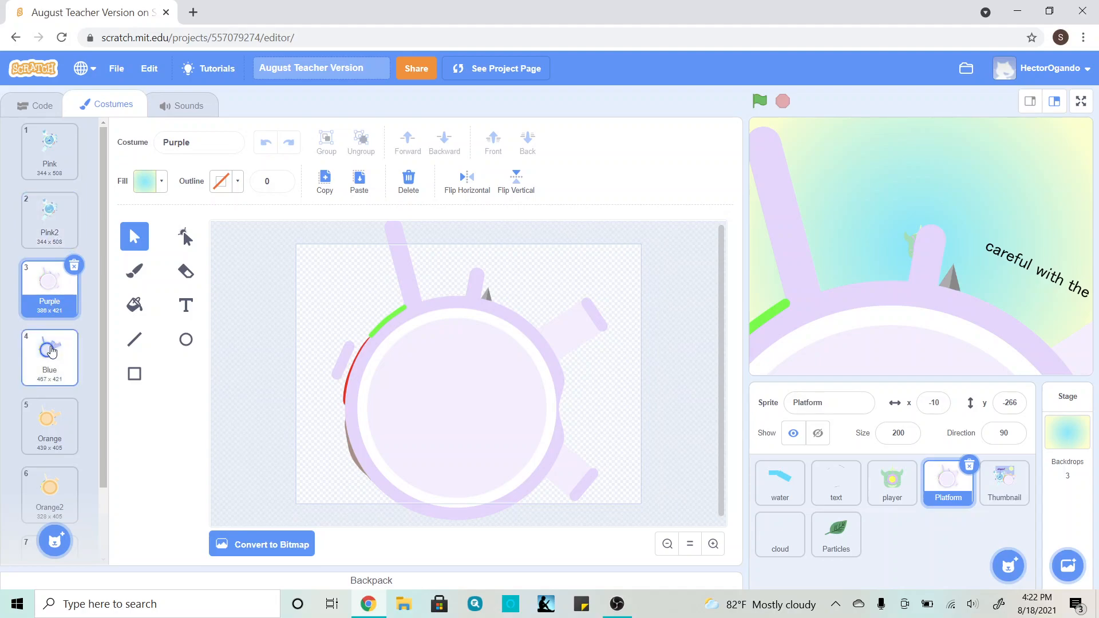
scroll(50, 355, down, 1)
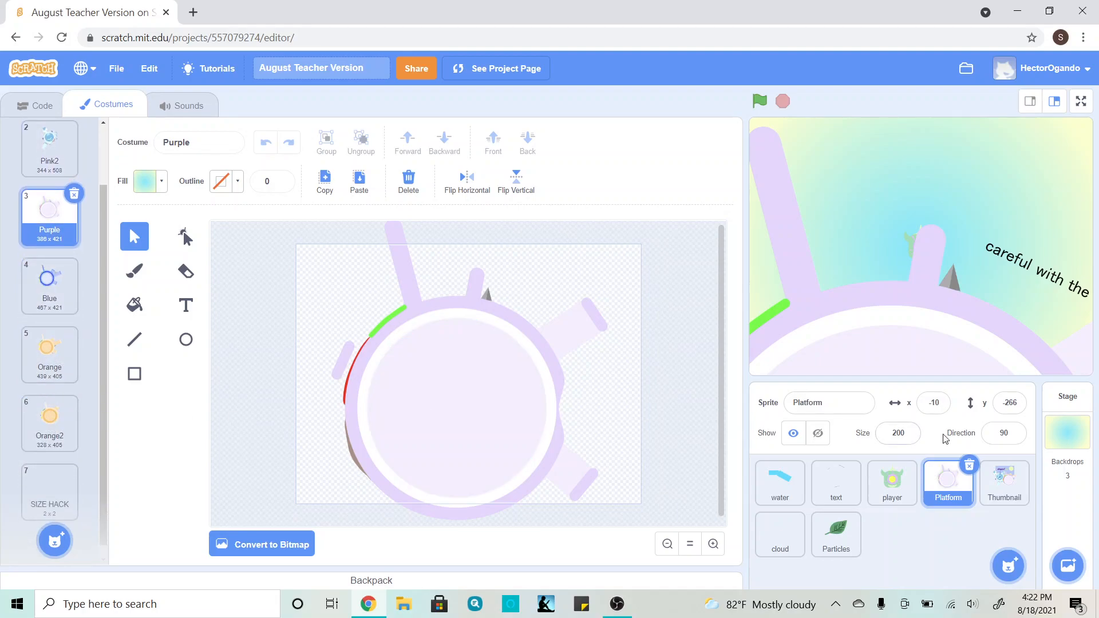
click(1071, 410)
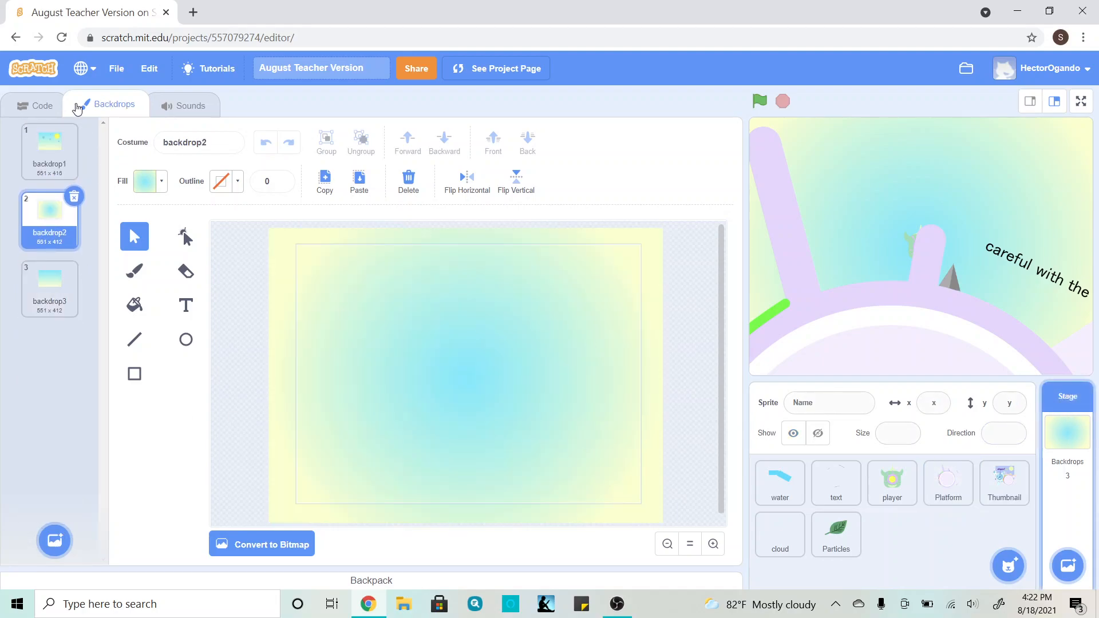
click(35, 106)
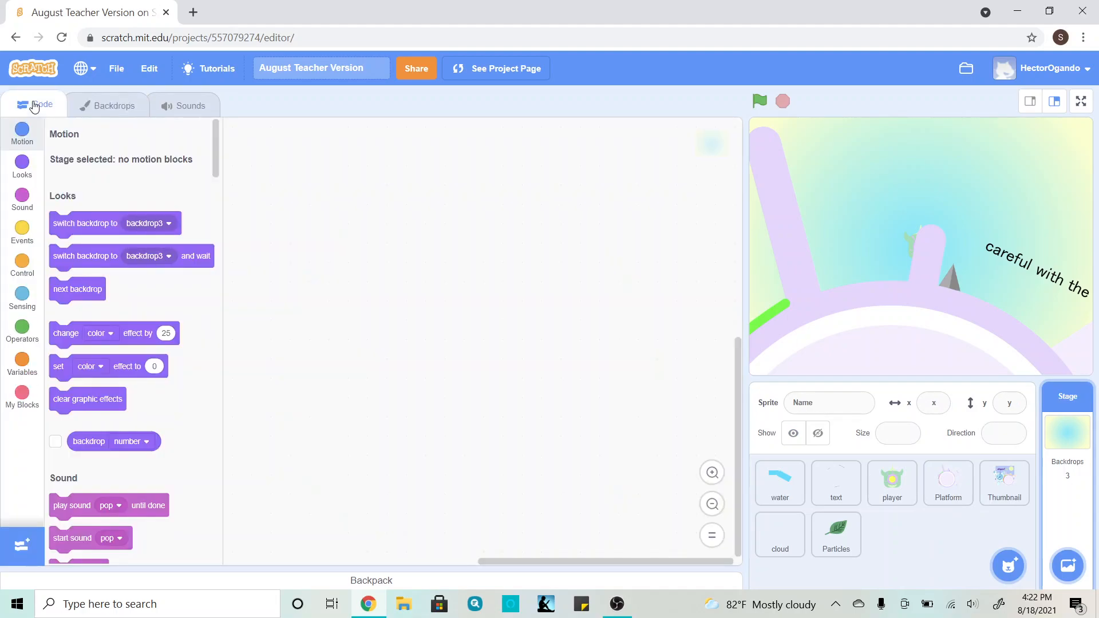